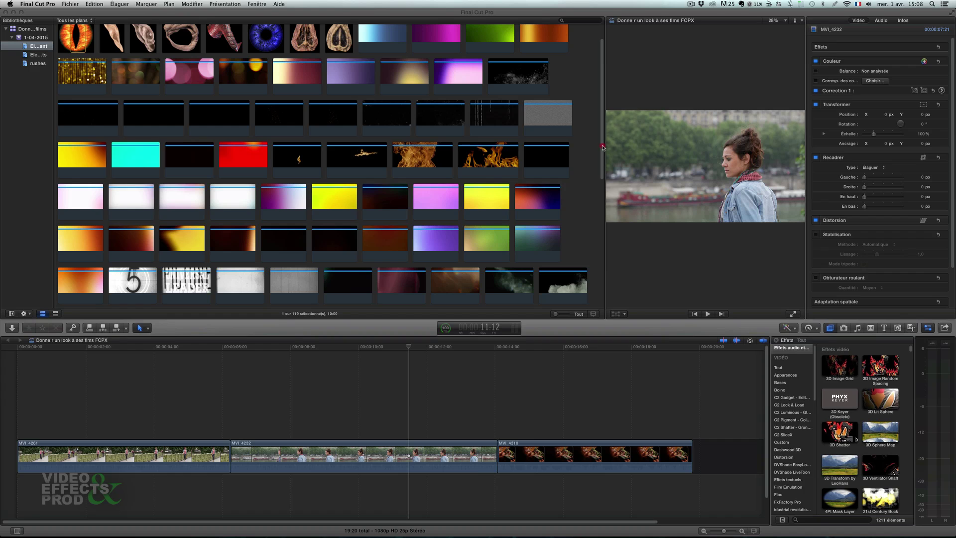
- Look through the effects clips in the browser, skimming film textures, light leaks and lens flares
left_click_drag(605, 143, 603, 79)
left_click(66, 61)
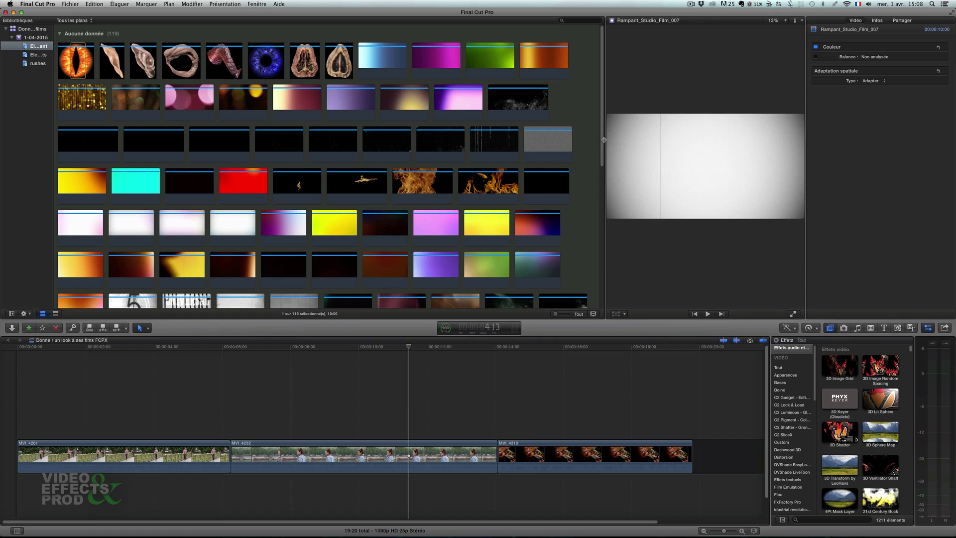
scroll(600, 150, "down", 5)
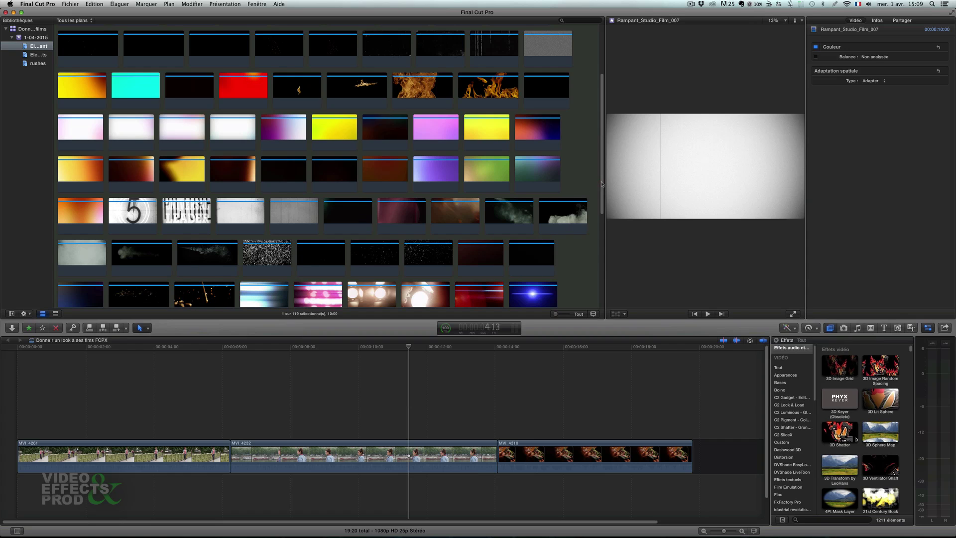
scroll(600, 222, "down", 3)
scroll(600, 222, "down", 3)
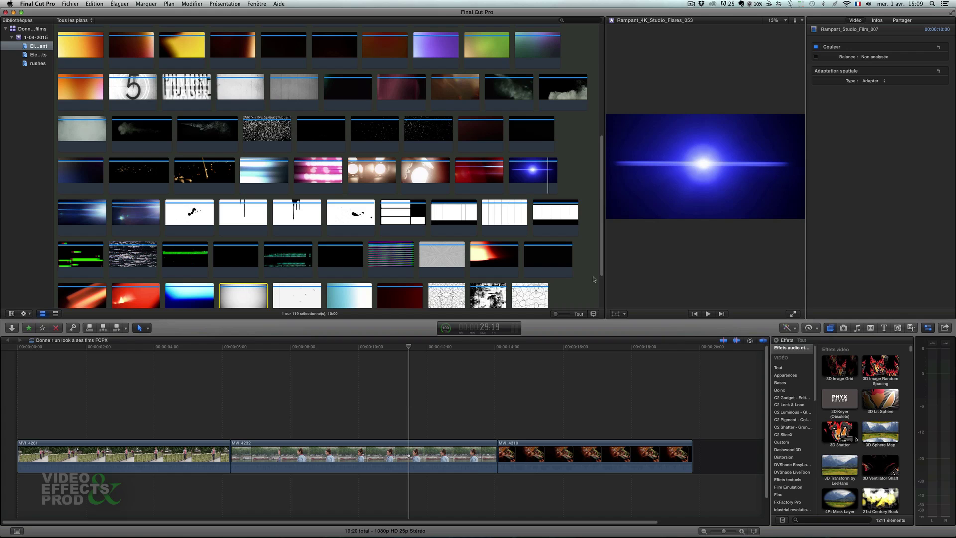
key("super+2")
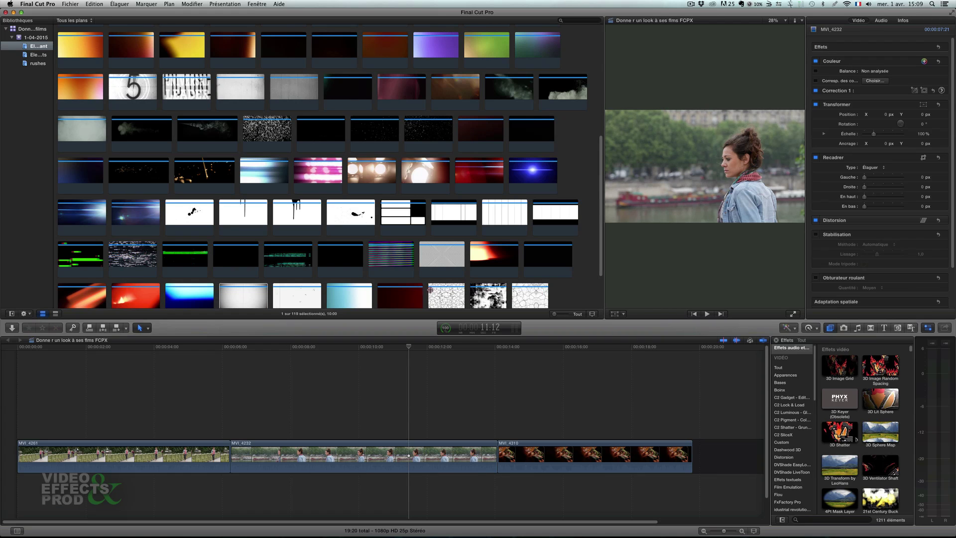
- Narrow the browser to enlarge the viewer and preview the MVI_4232 and MVI_4261 shots in the timeline
left_click_drag(584, 295, 224, 294)
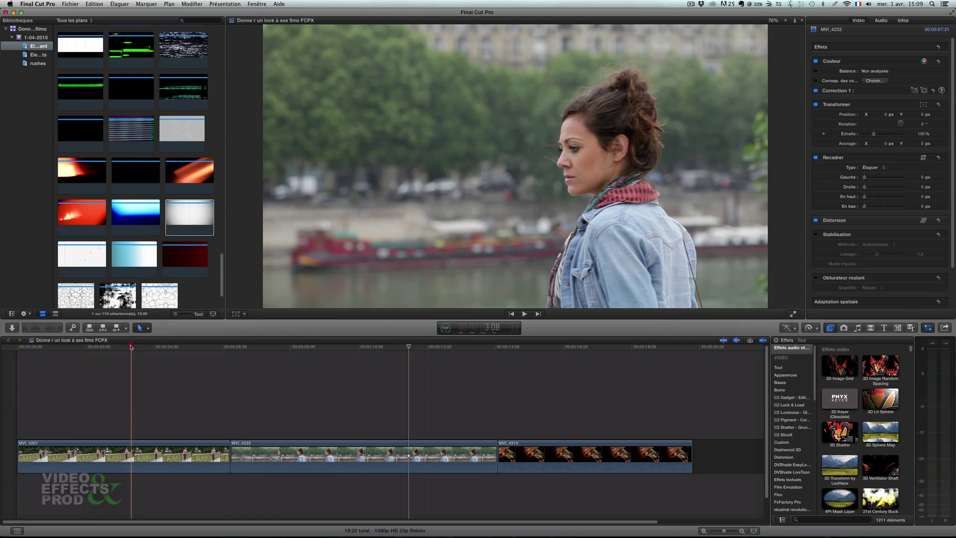
left_click(326, 372)
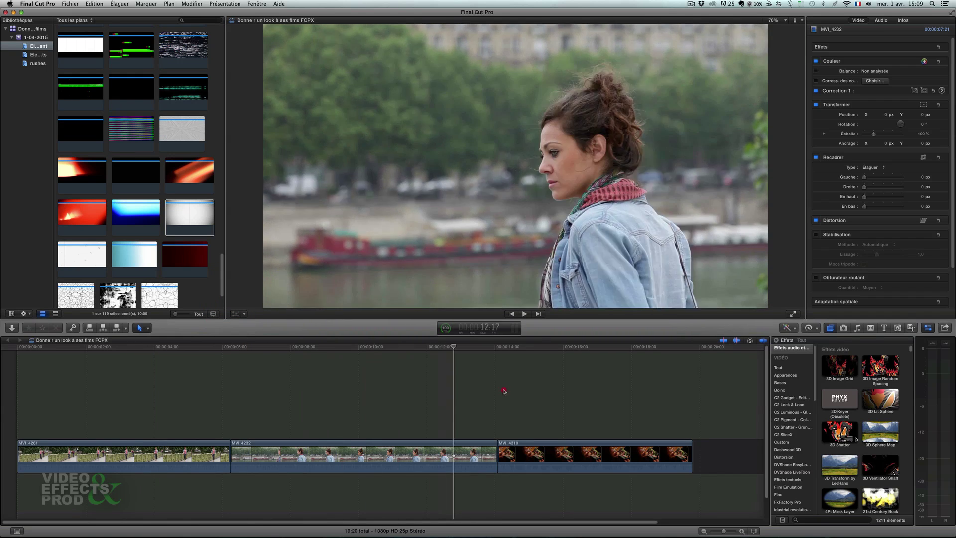
left_click(139, 427)
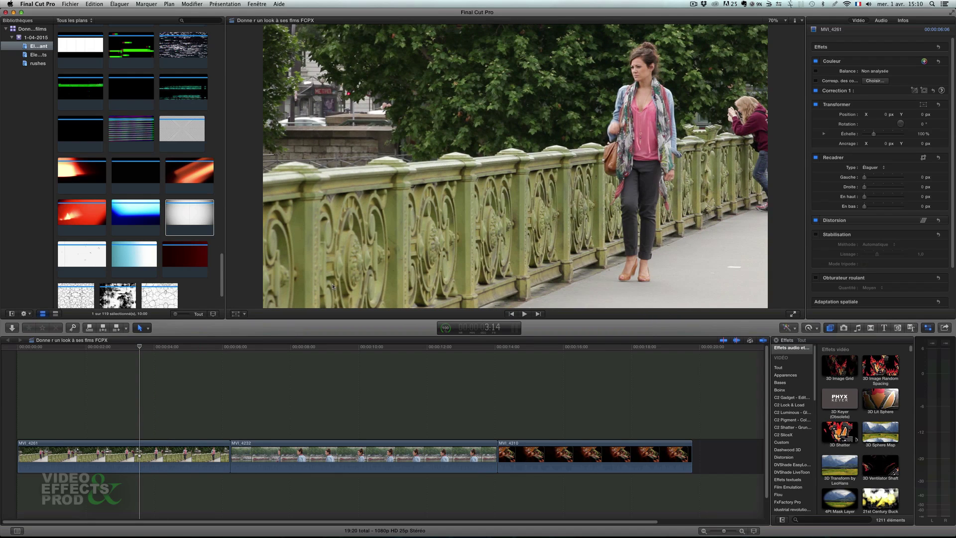
- Connect the Rampant_Studio_Film_007 clip from the four-clip elements collection above the start of MVI_4261 in the timeline
left_click(33, 63)
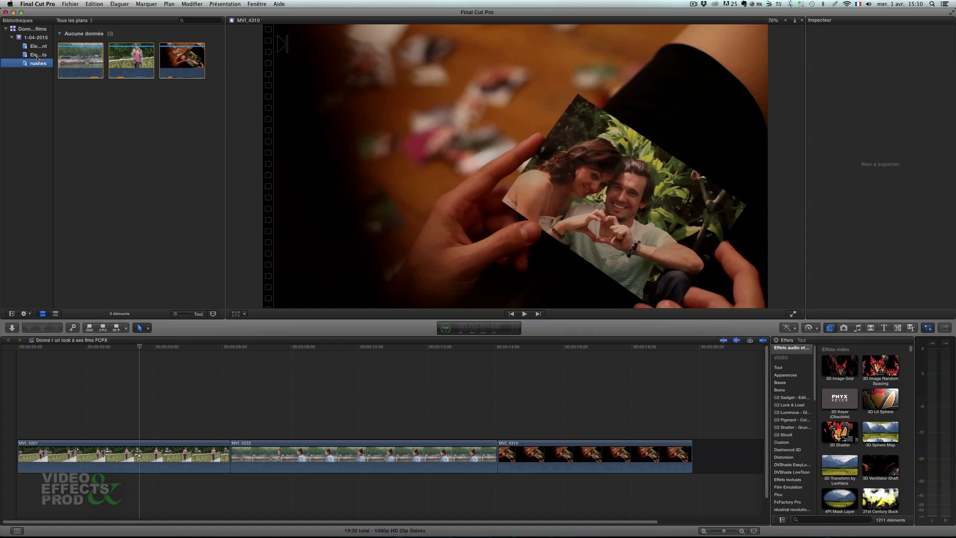
left_click(39, 54)
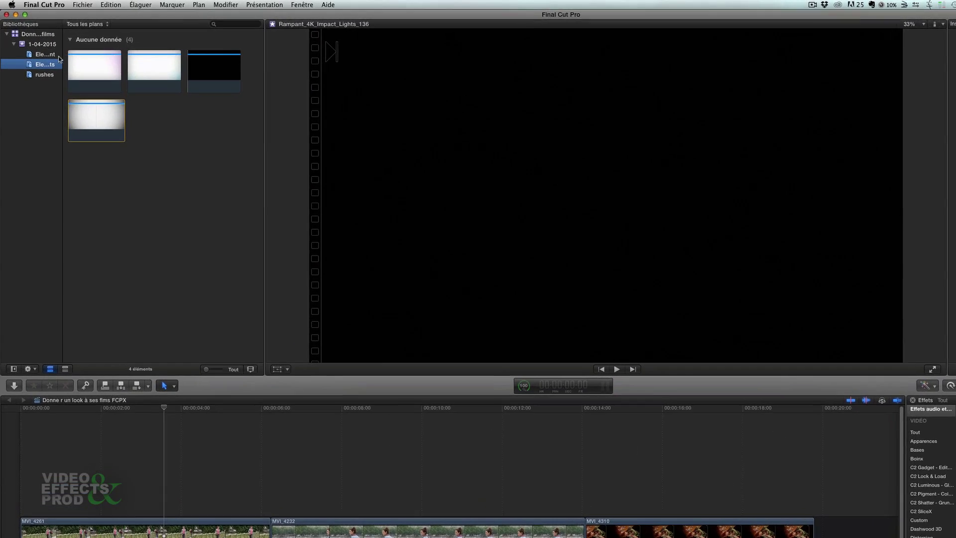
left_click(151, 444)
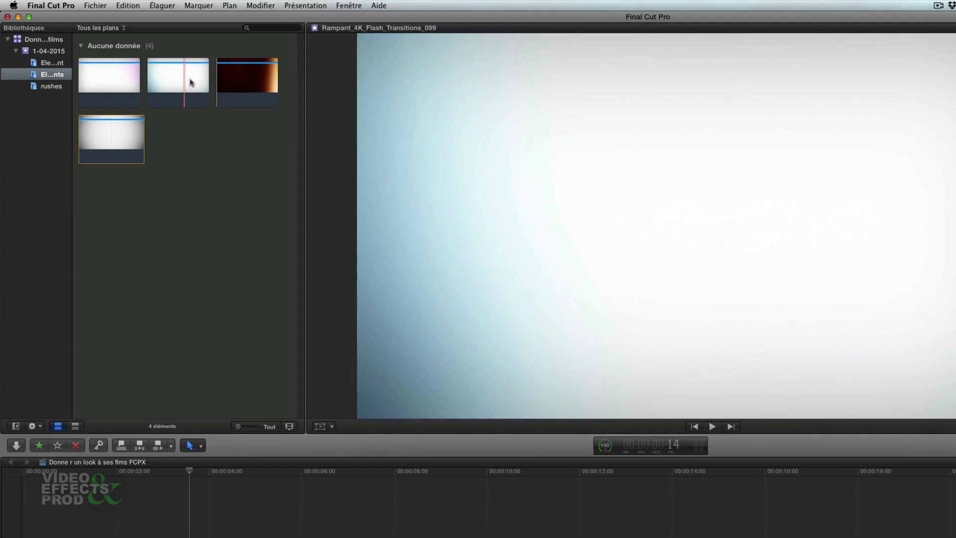
left_click(133, 126)
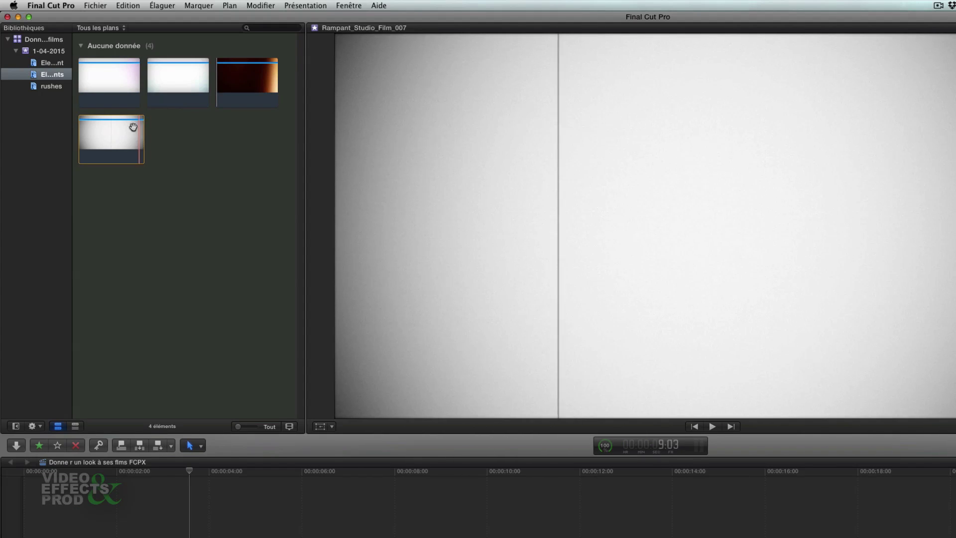
left_click(110, 138)
left_click_drag(110, 138, 15, 419)
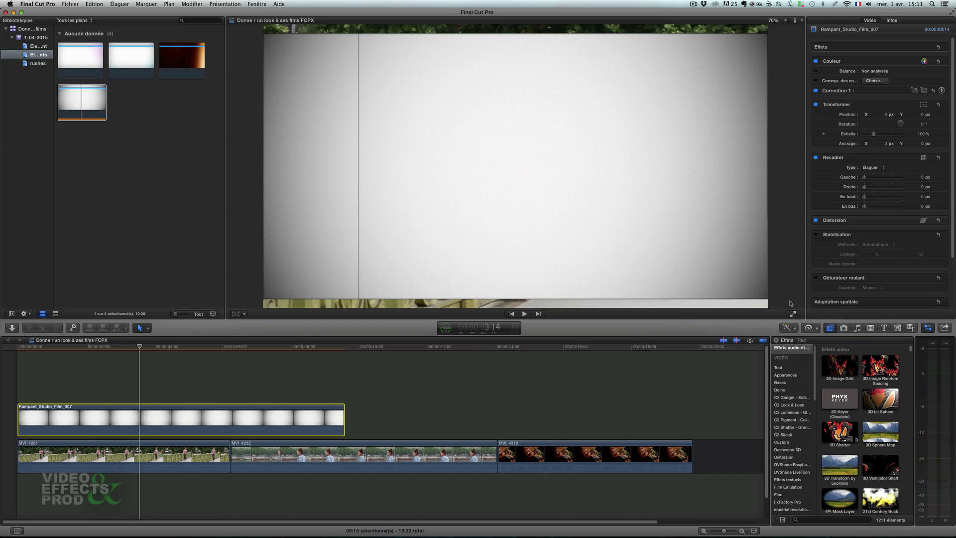
- Hide and reopen the inspector, and look through the video settings of the film overlay clip
scroll(799, 249, "down", 3)
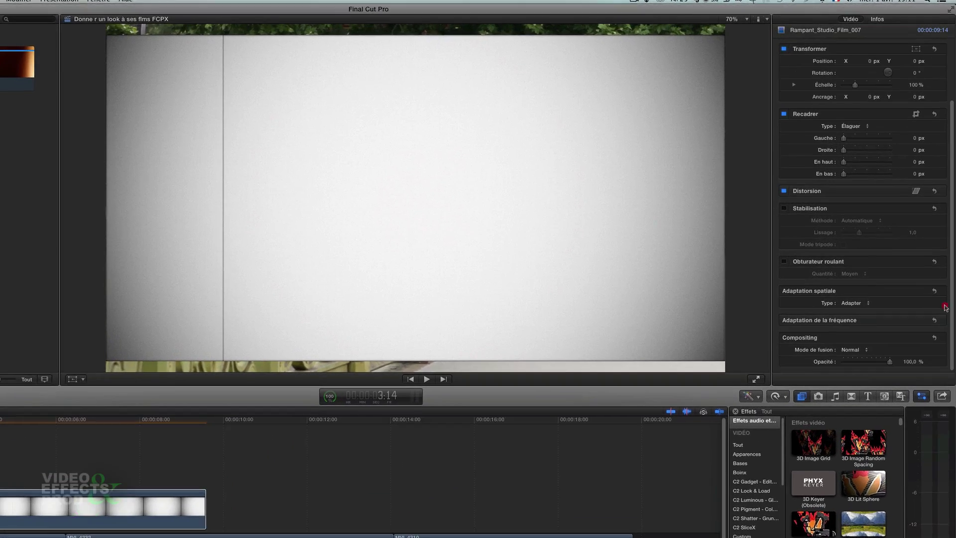
left_click(921, 396)
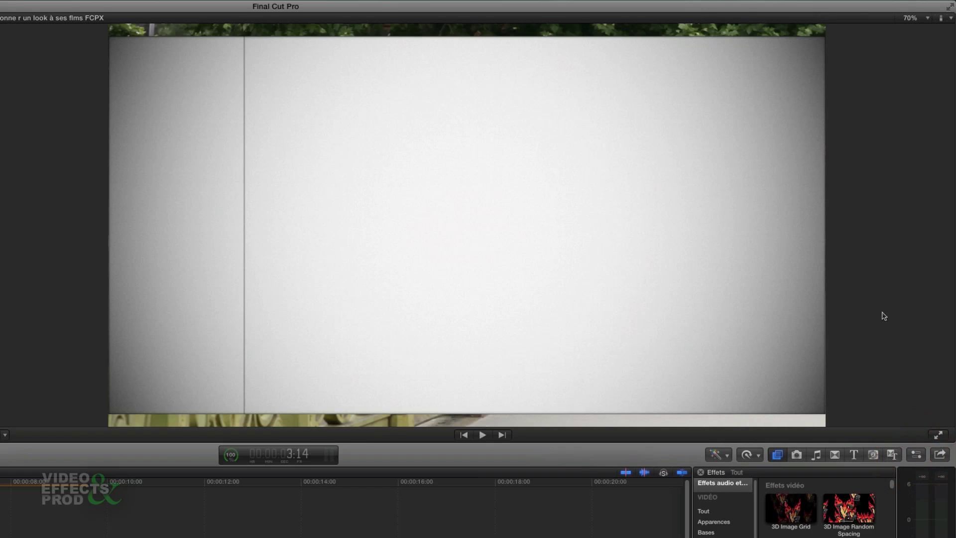
left_click(915, 452)
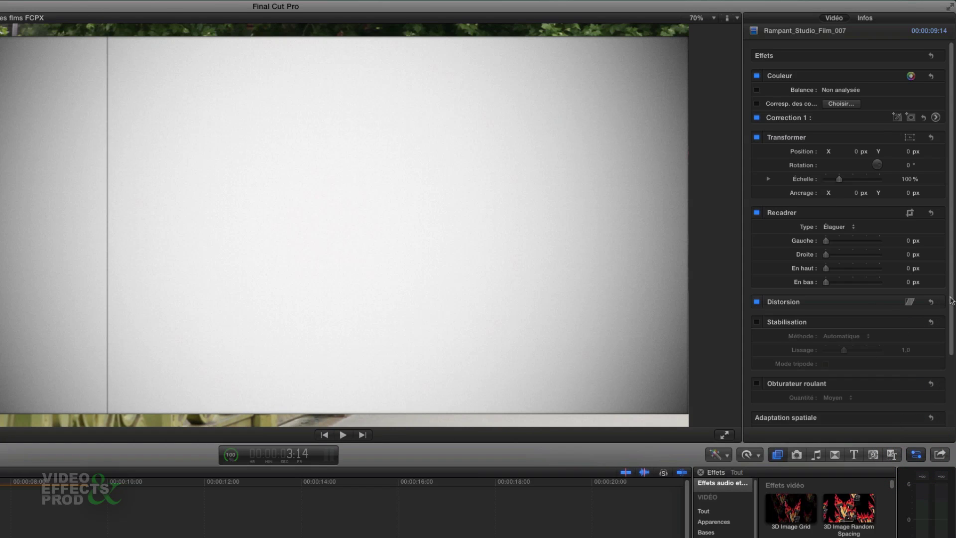
scroll(896, 249, "down", 5)
scroll(846, 150, "up", 5)
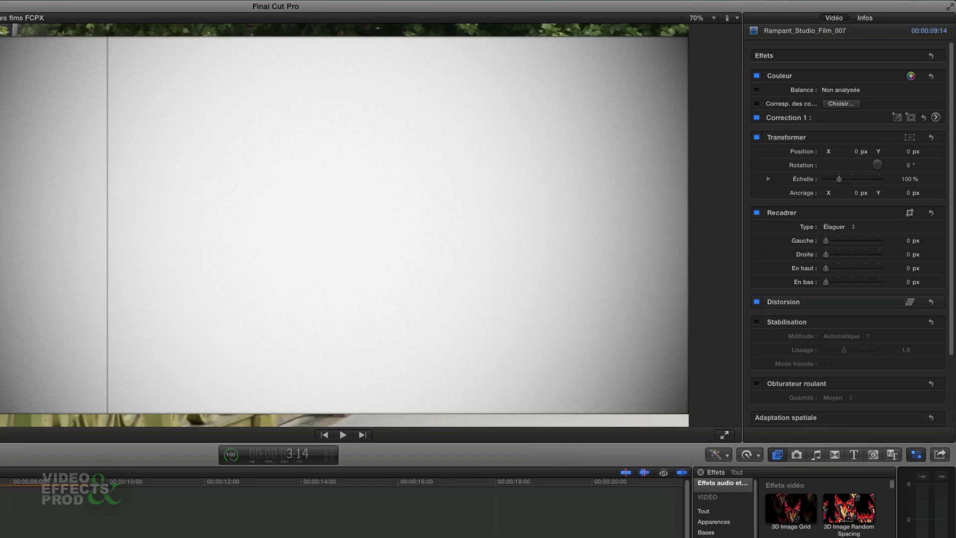
- Try Aucun as the overlay's Adaptation spatiale type, and set it to Remplir
scroll(950, 263, "down", 1)
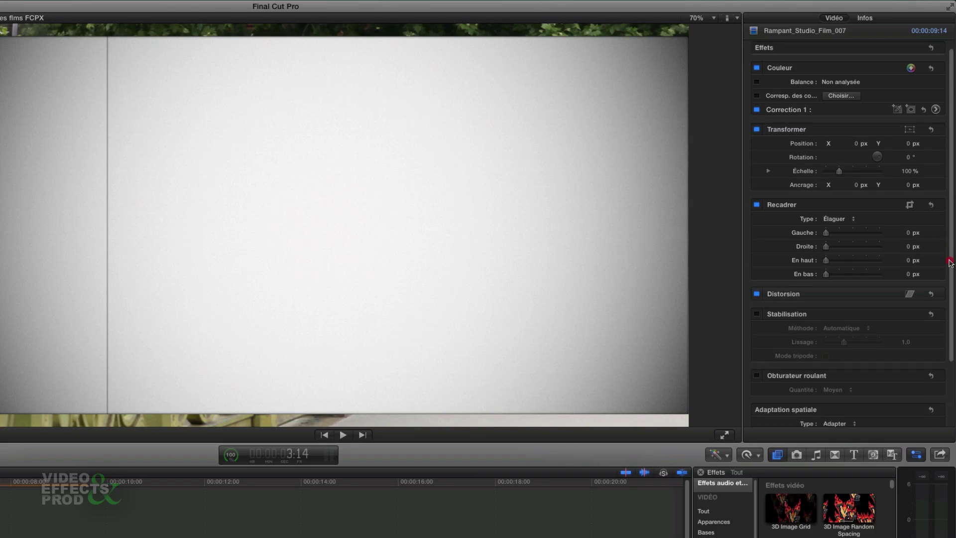
scroll(949, 263, "down", 5)
mouse_move(774, 333)
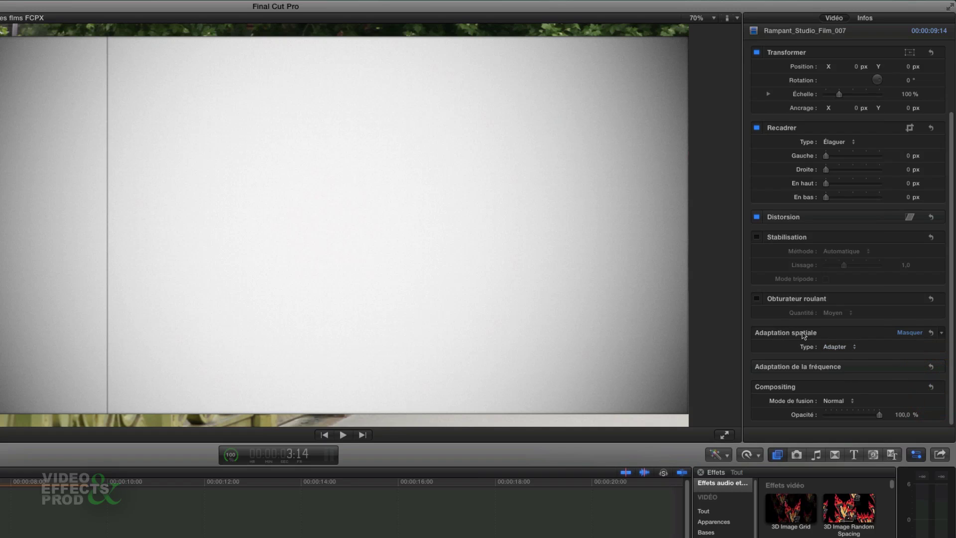
left_click(841, 348)
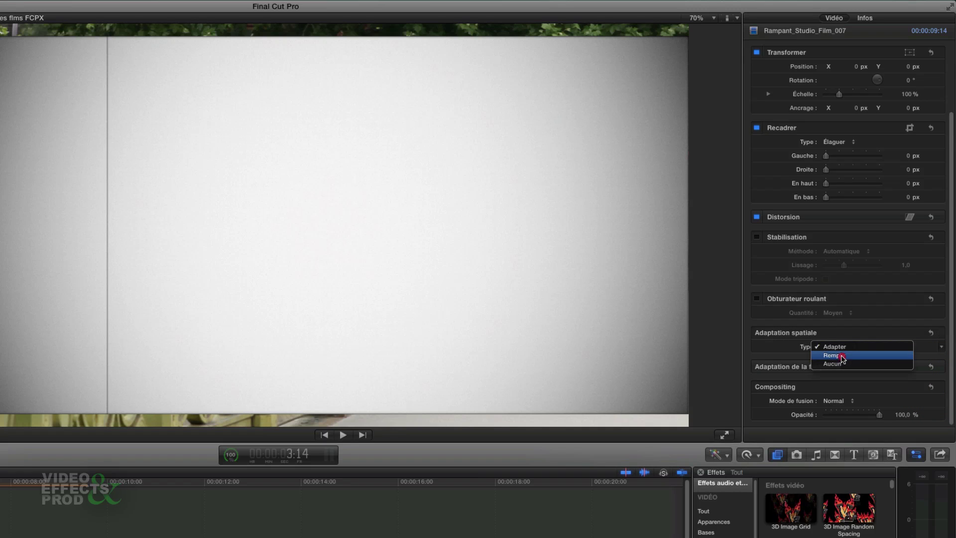
left_click(846, 364)
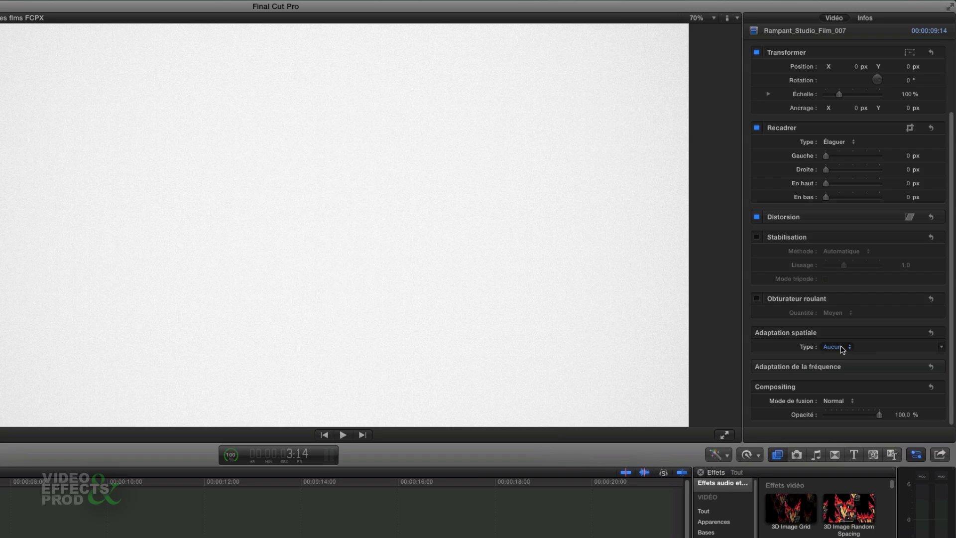
left_click(842, 349)
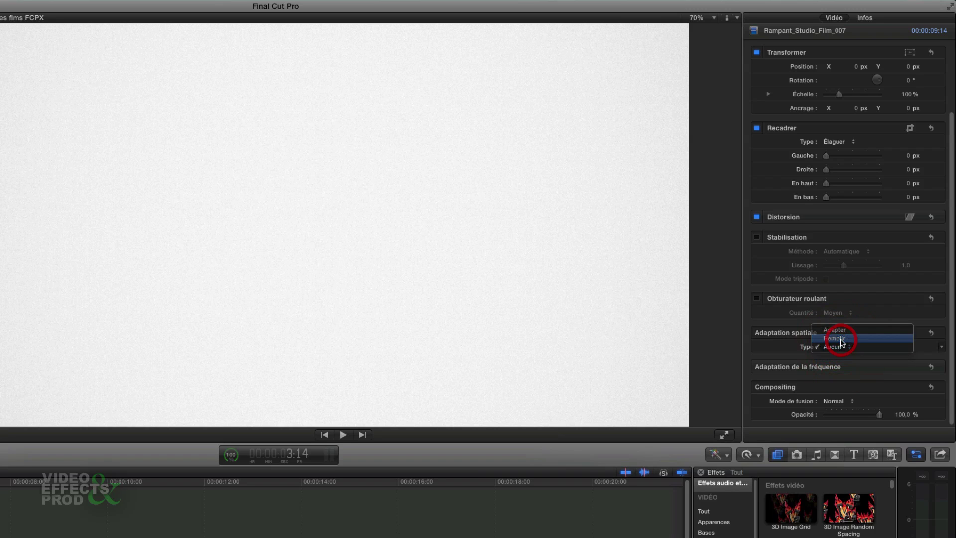
left_click(840, 336)
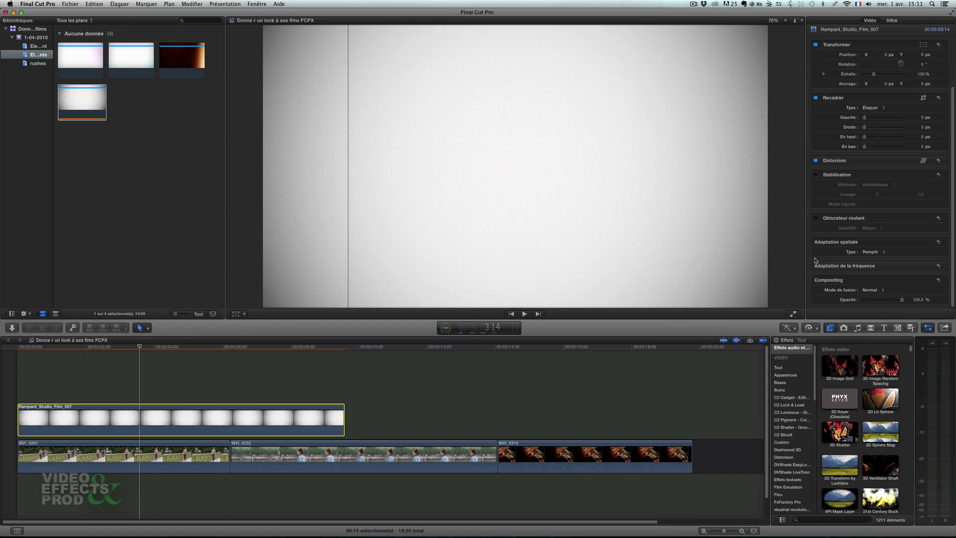
- Play part of the film overlay and set its Mode de fusion to Multiplier
key("space")
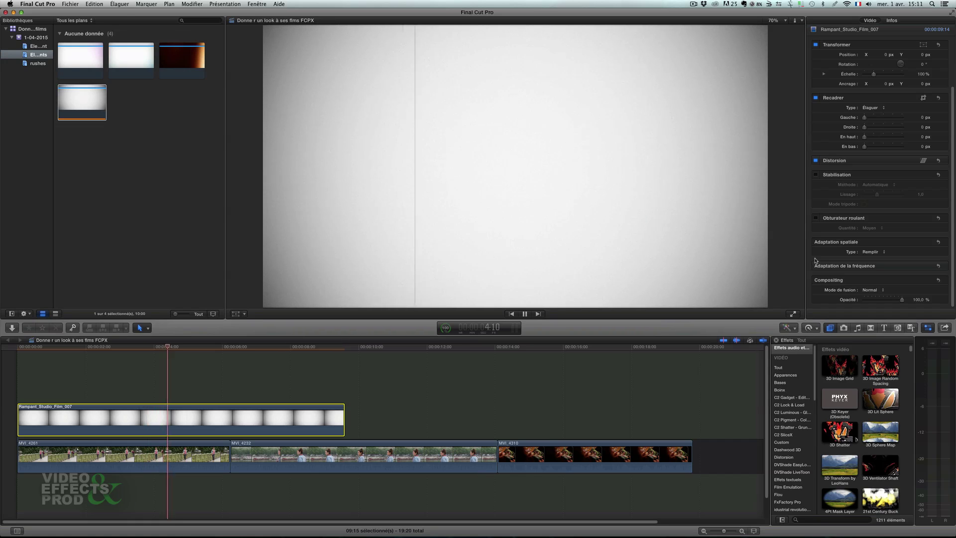
key("space")
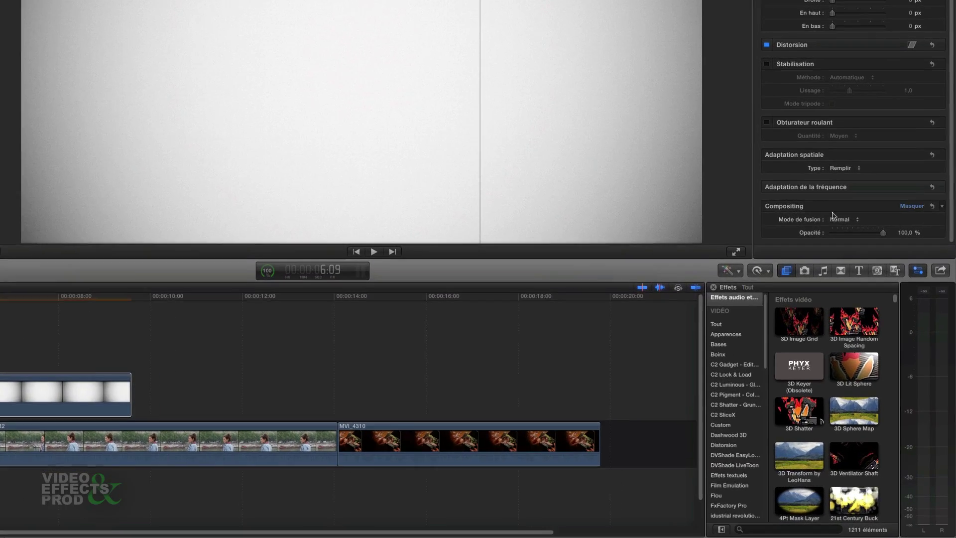
left_click(838, 219)
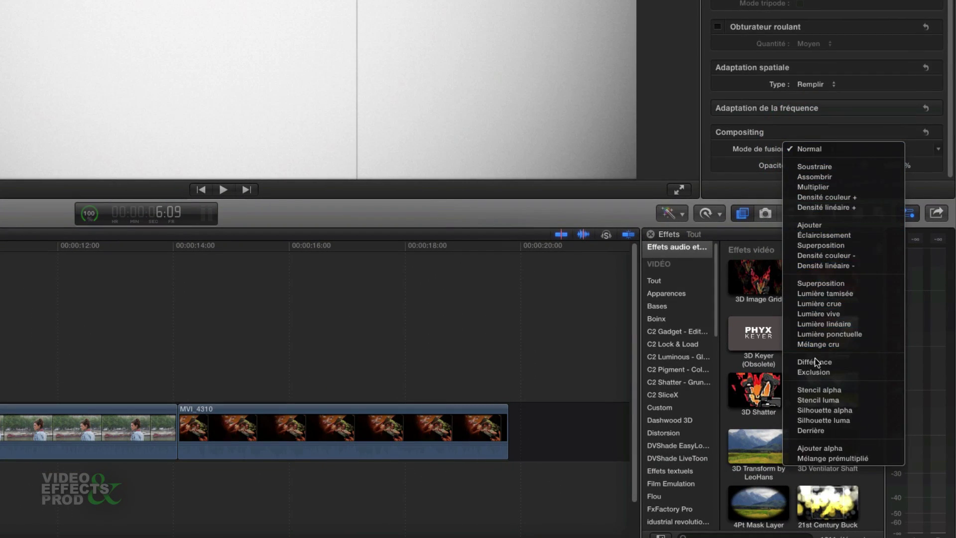
left_click(820, 184)
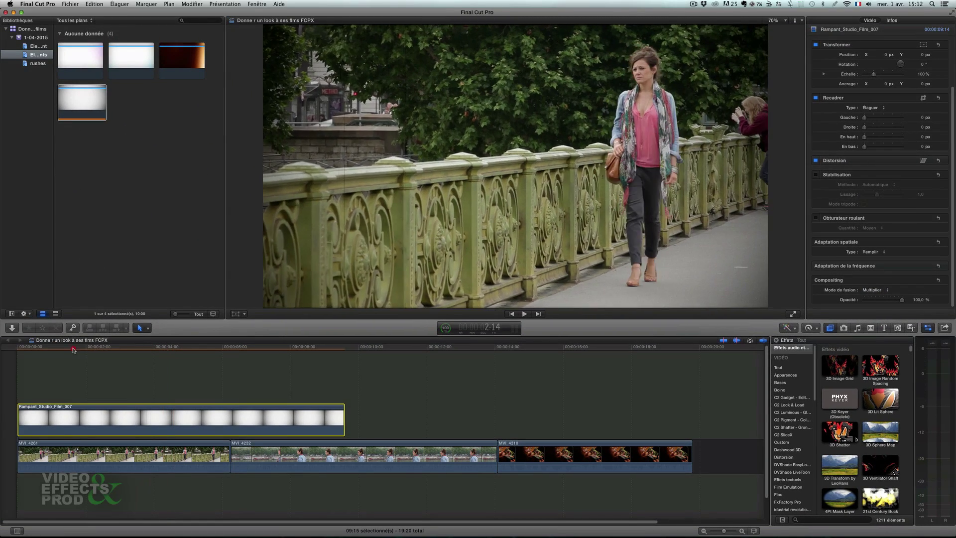
- Play the composited overlay from the start of the timeline past its end, and scrub back over it
left_click(17, 351)
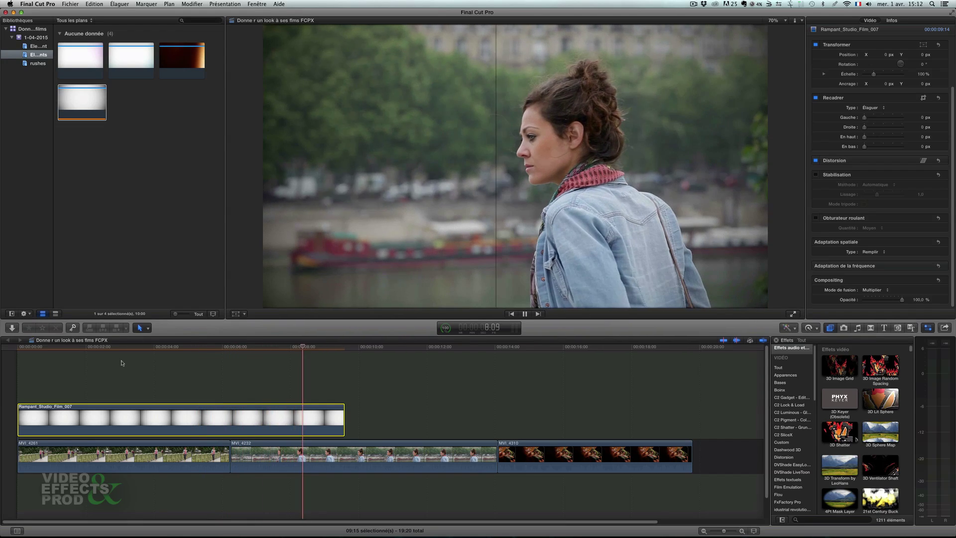
key("space")
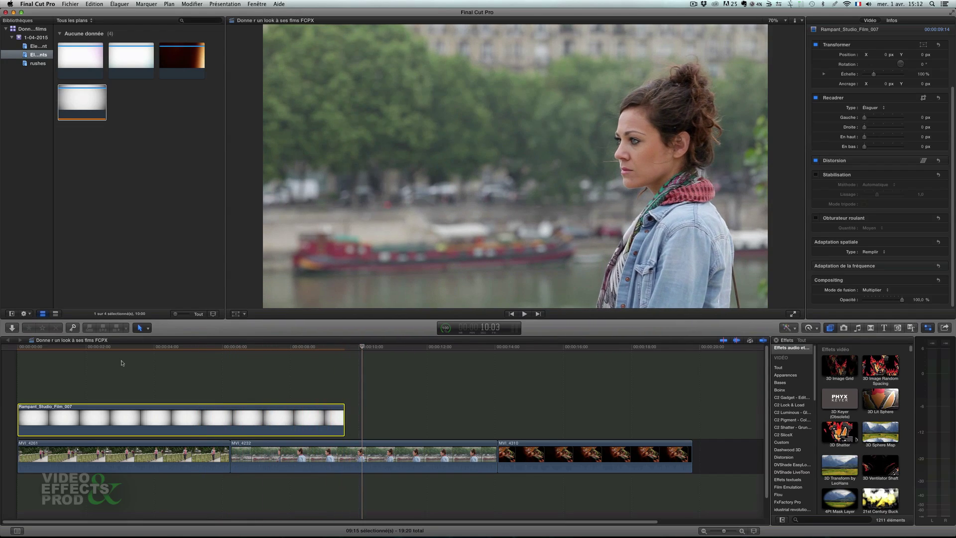
mouse_move(362, 347)
left_mouse_down()
mouse_move(389, 347)
mouse_move(343, 347)
left_mouse_up()
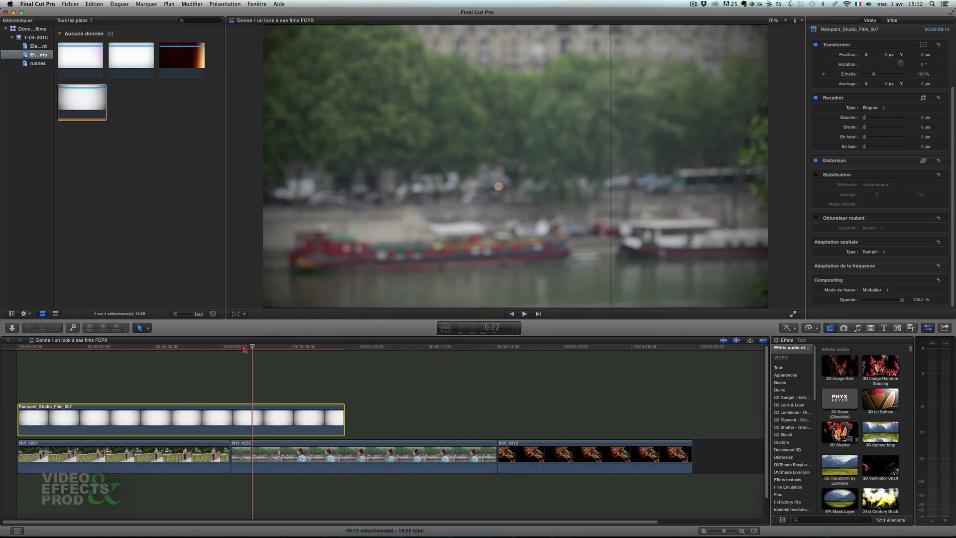
left_click(298, 368)
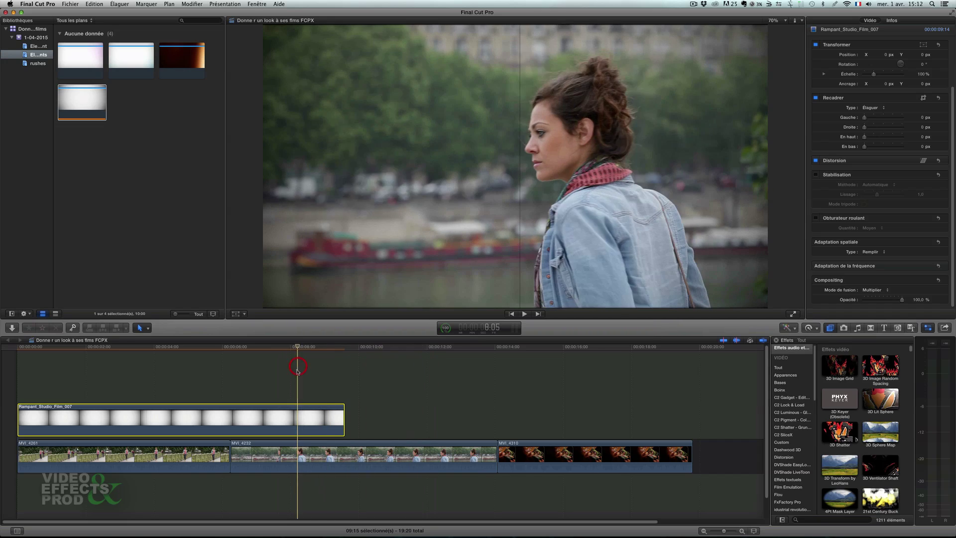
- Duplicate the Rampant_Studio_Film_007 overlay directly after the first one, and play the timeline across the join
left_click(233, 417)
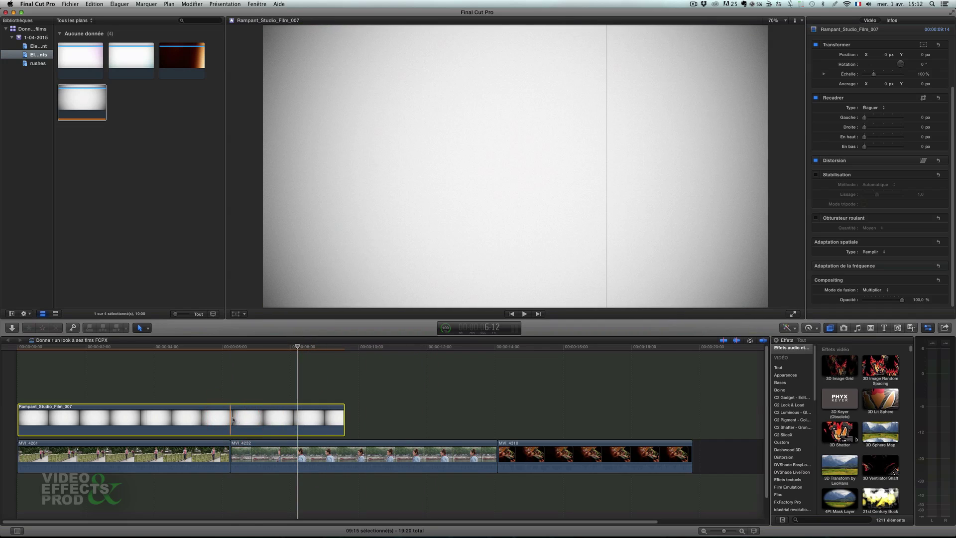
left_click_drag(225, 416, 553, 420)
left_click(297, 347)
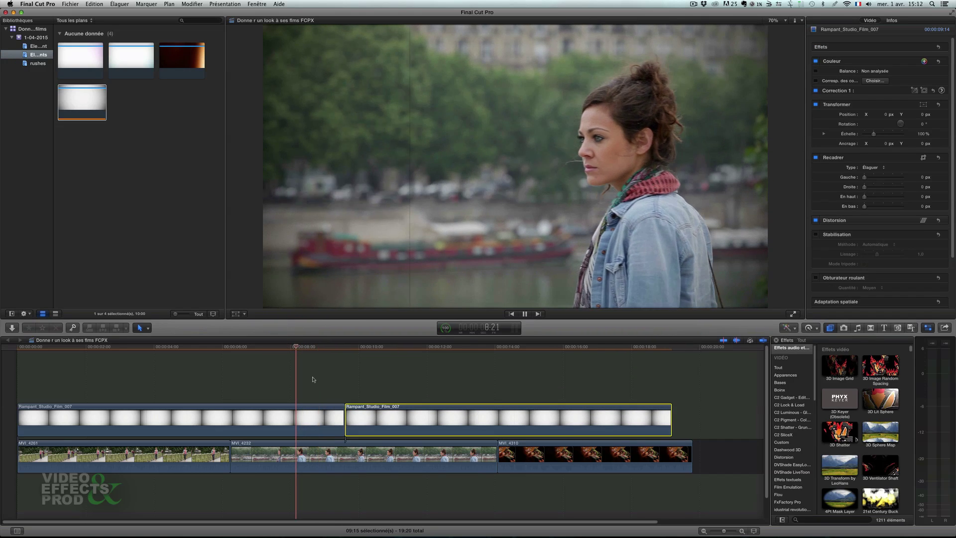
key("space")
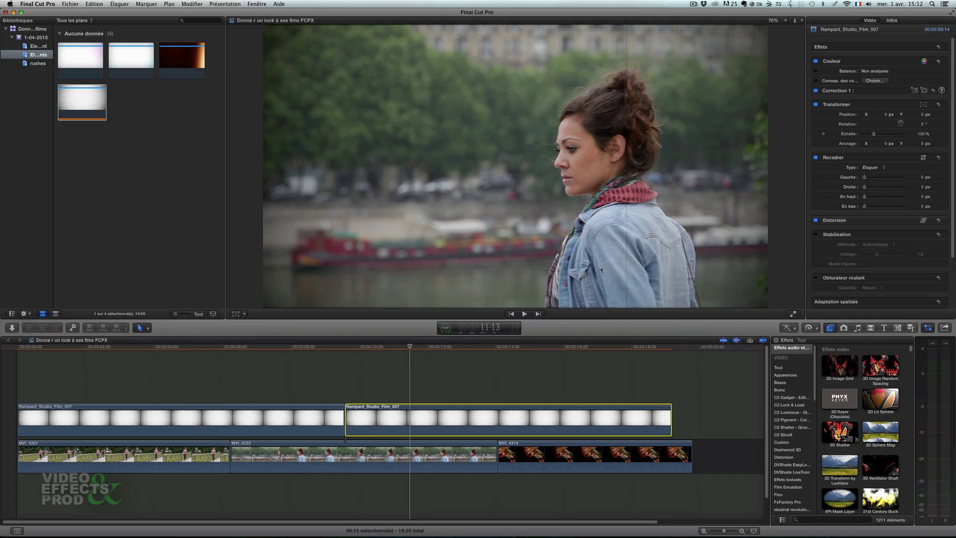
key("space")
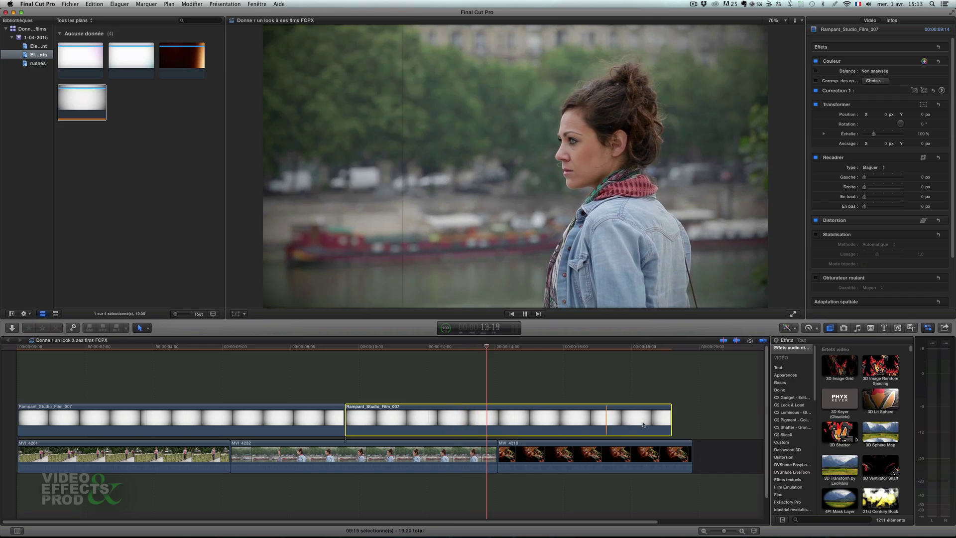
key("space")
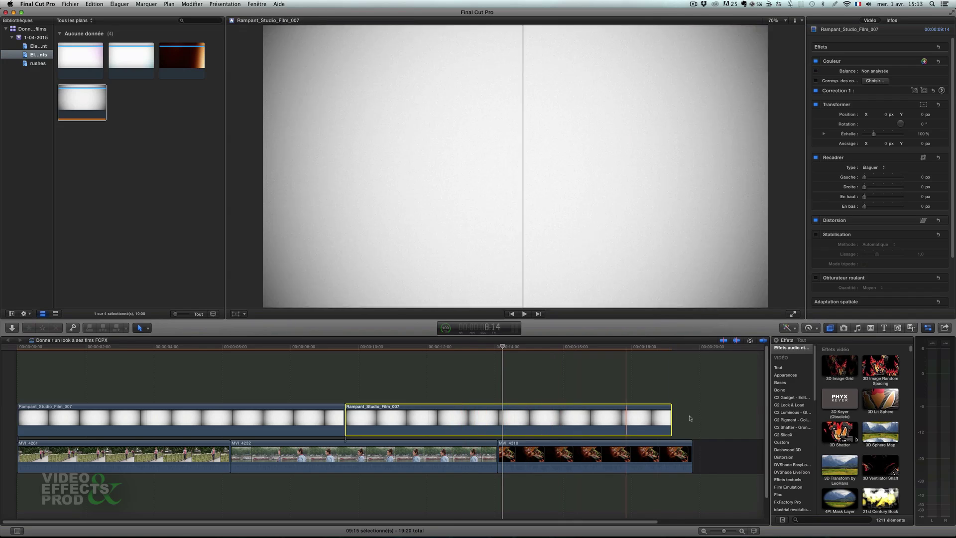
- Trim the end of MVI_4310 to line up with the end of the second film overlay, and review the composited timeline
left_click_drag(691, 445, 670, 446)
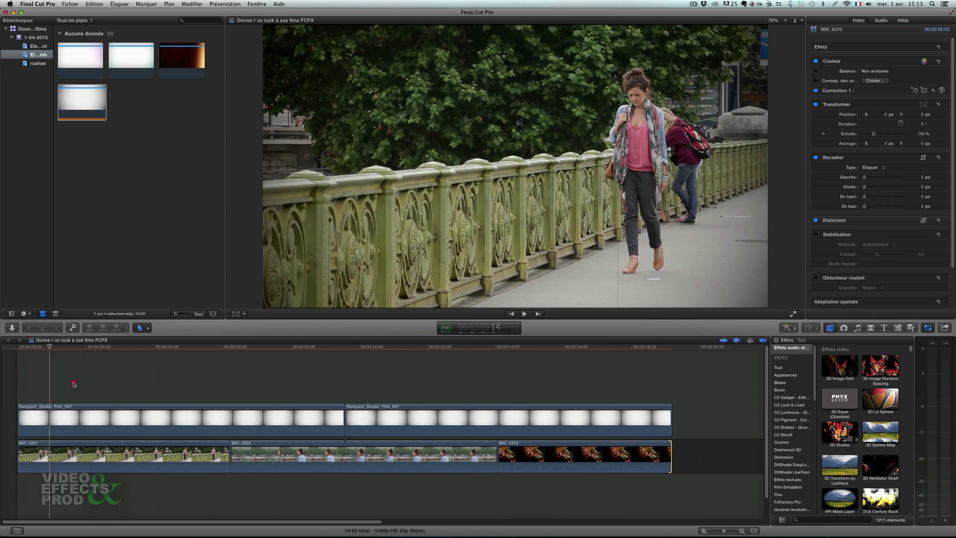
left_click(291, 381)
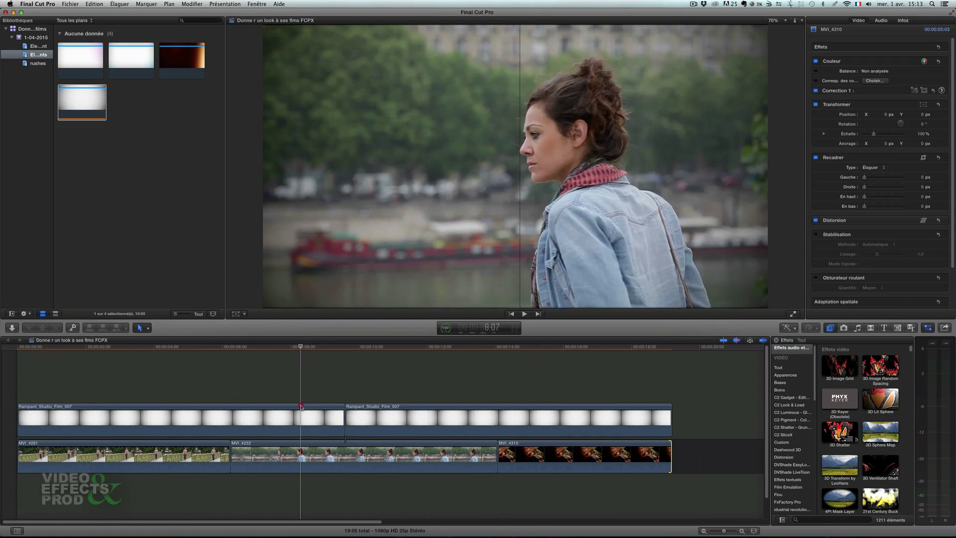
left_click_drag(375, 406, 276, 415)
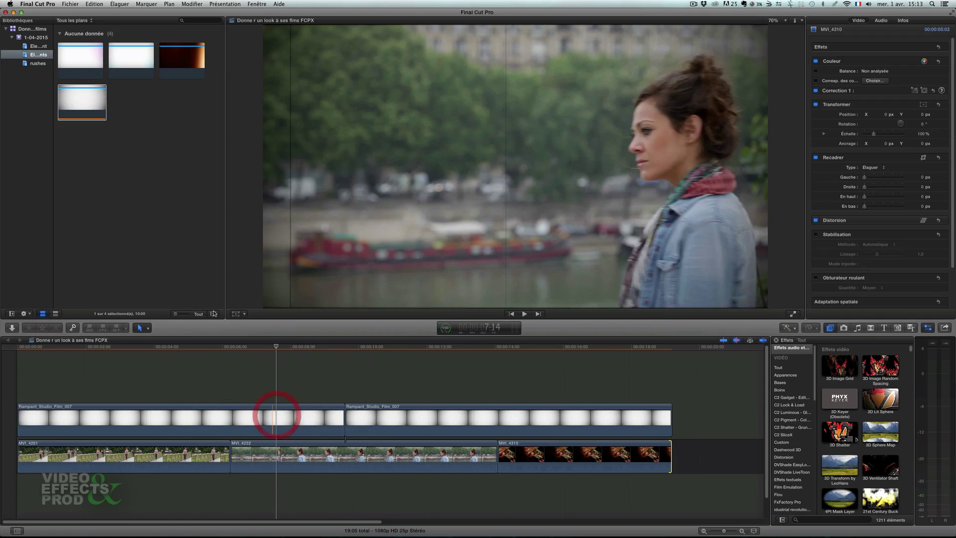
- Connect Rampant_4K_Flash_Transitions_094 above the film overlay at the cut between the first and second footage clips
left_click(79, 58)
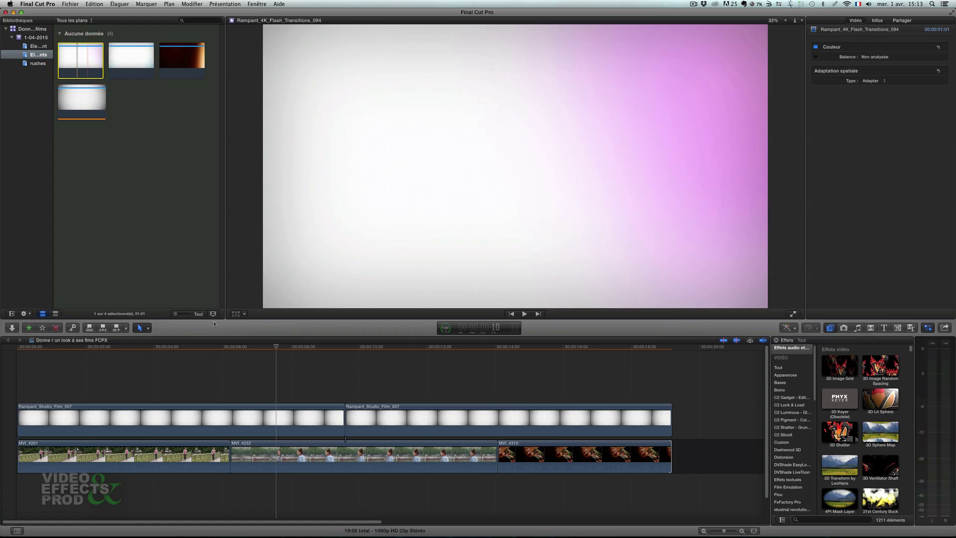
left_click(217, 346)
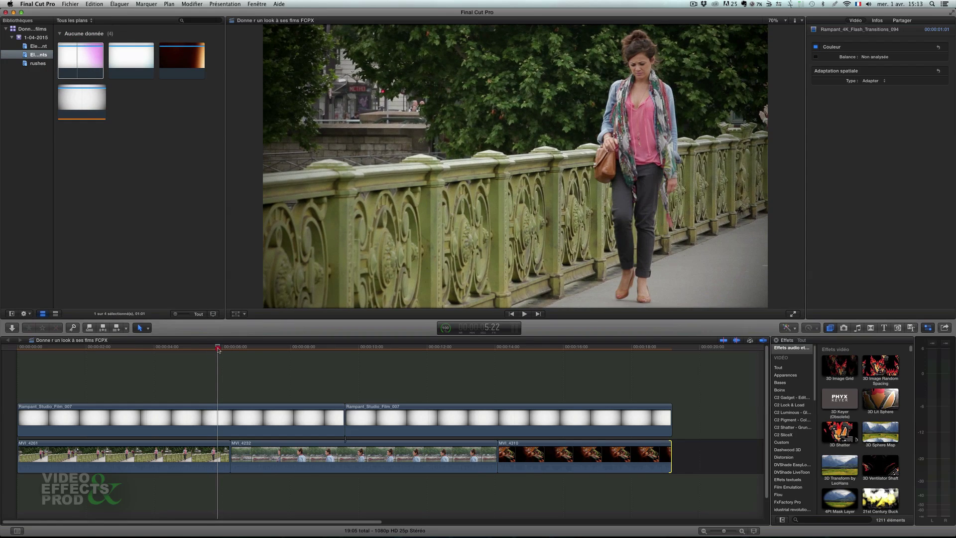
key("q")
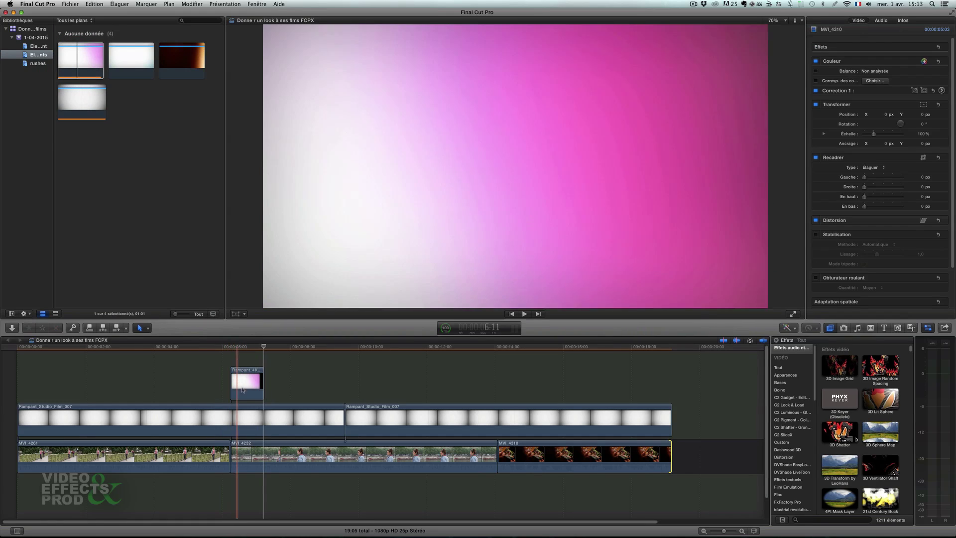
- Nudge the first flash clip earlier frame by frame until its white peak sits on the cut between the first two footage clips
left_click(245, 395)
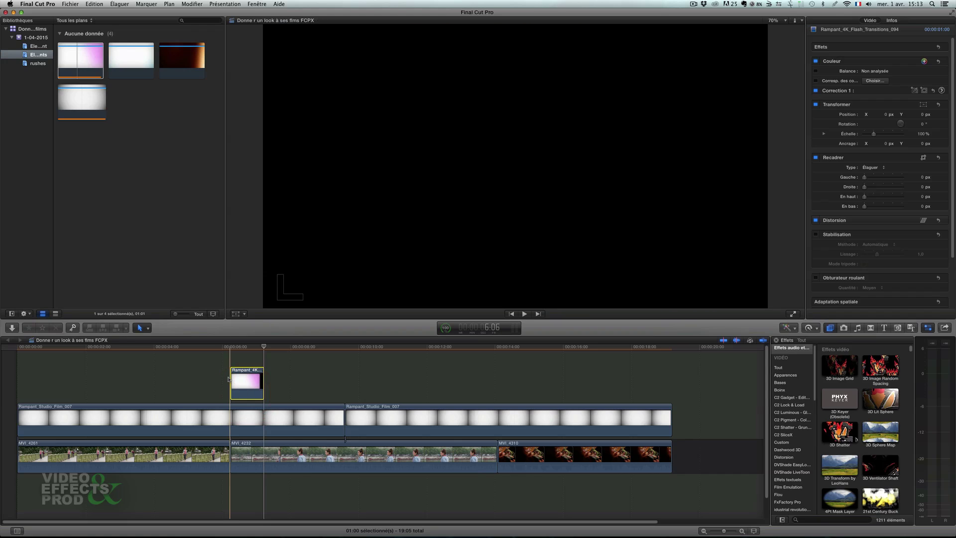
key("comma")
key("comma")
key("comma")
key("comma")
key("comma")
key("comma")
key("comma")
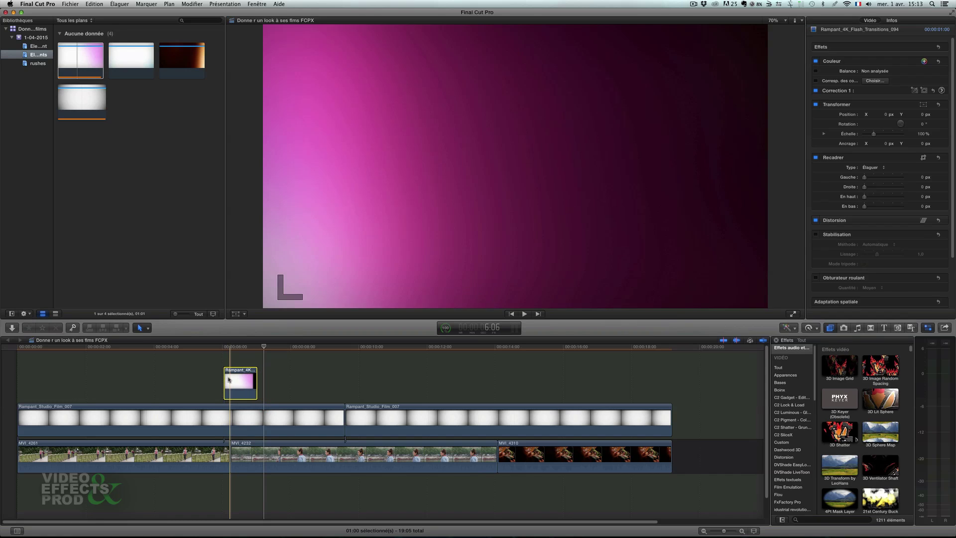
key("comma")
key("comma")
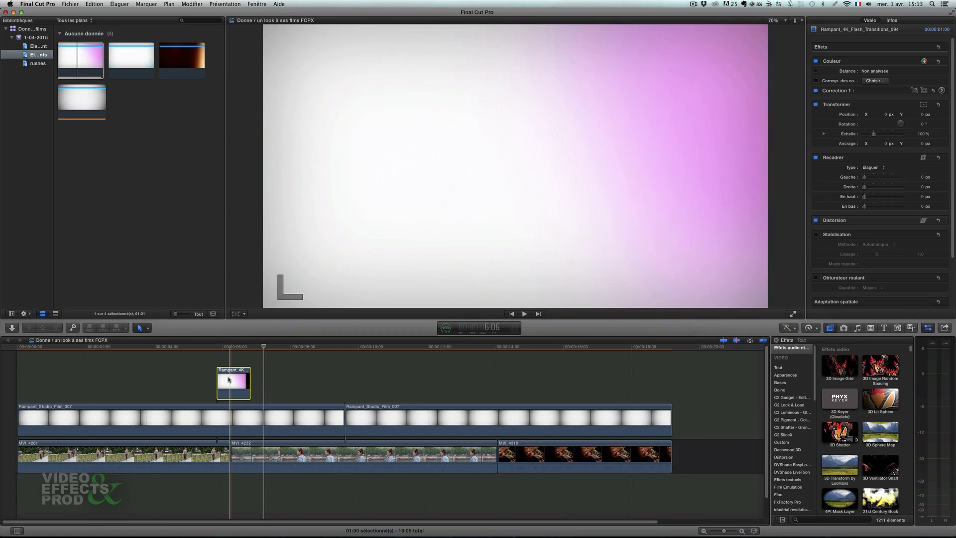
key("comma")
key("comma")
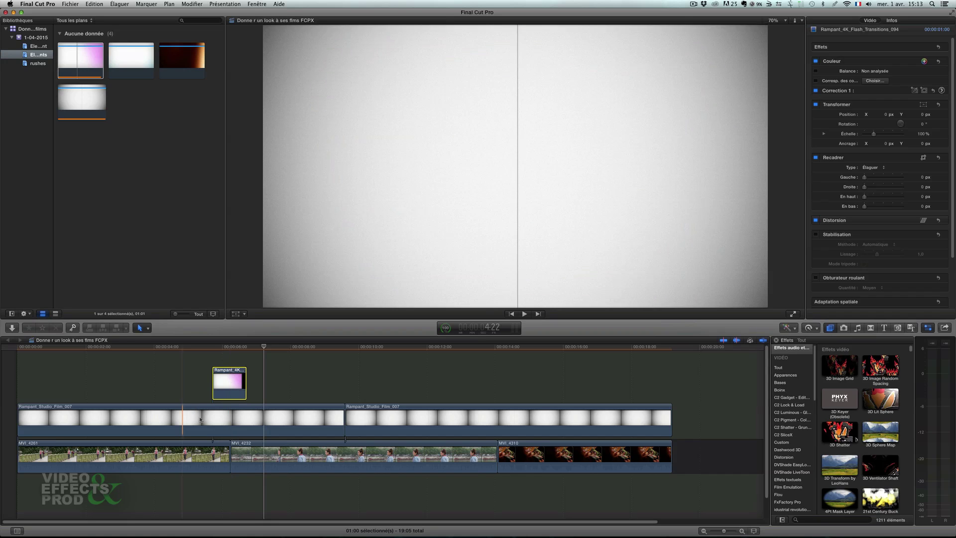
- Play the timeline across the first flash clip, and scrub through it to the cut at 6:06
left_click(196, 350)
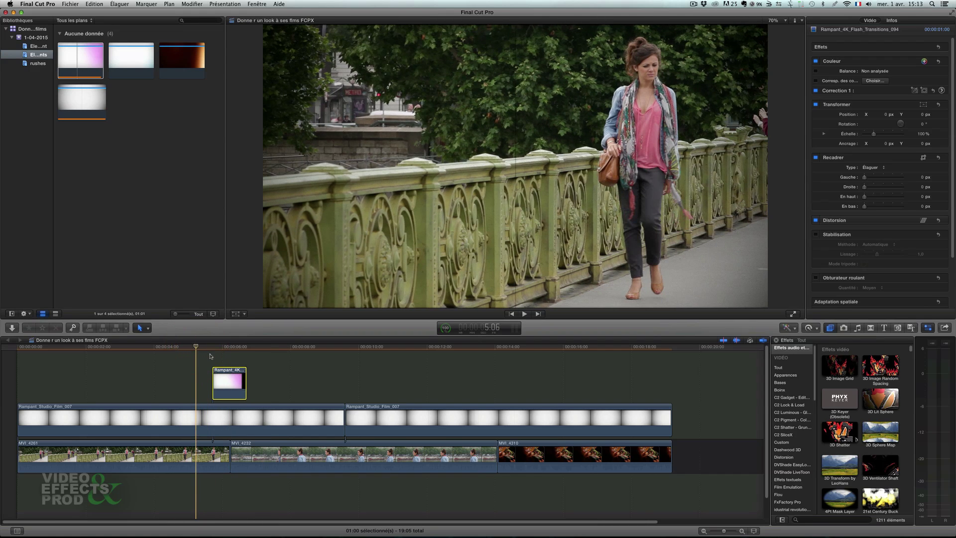
key("space")
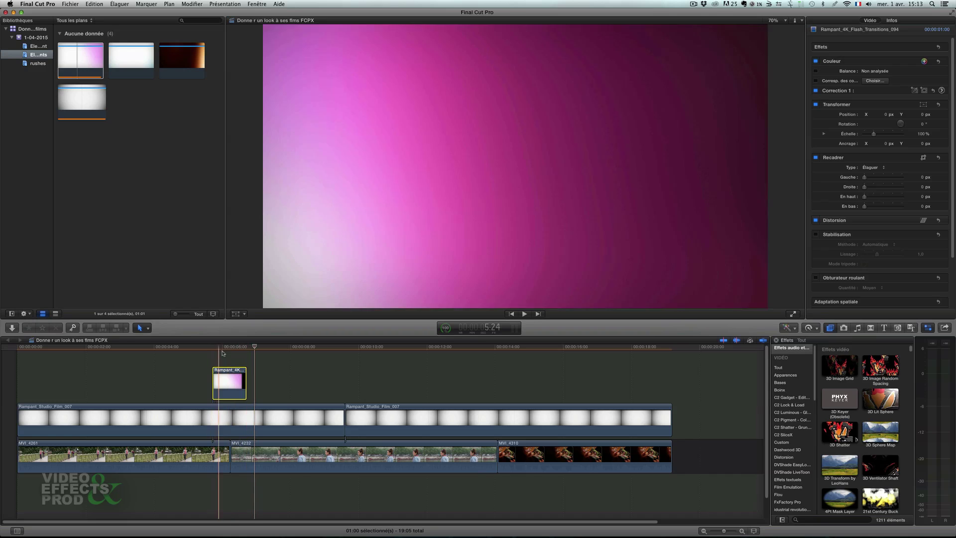
left_click(220, 352)
left_click(218, 355)
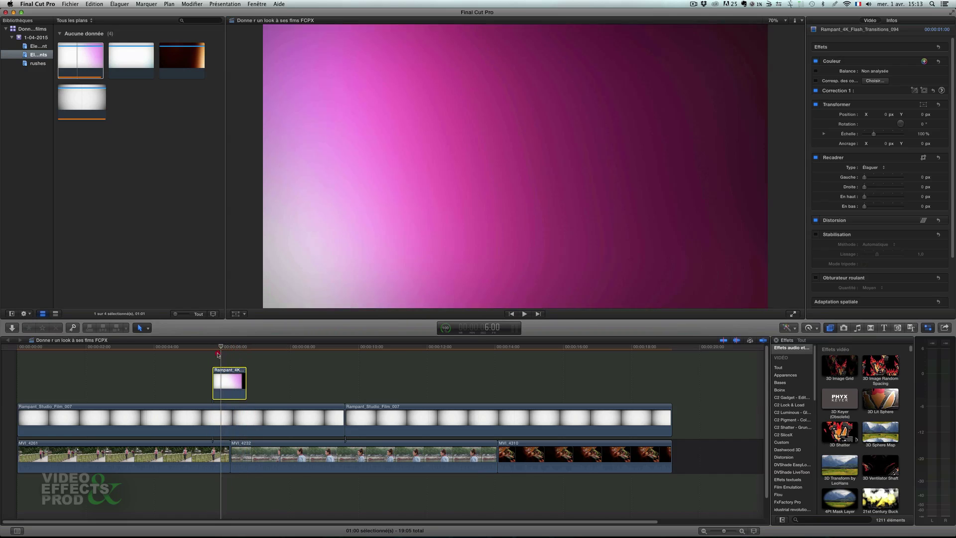
mouse_move(218, 354)
left_mouse_down()
mouse_move(239, 353)
mouse_move(230, 365)
left_mouse_up()
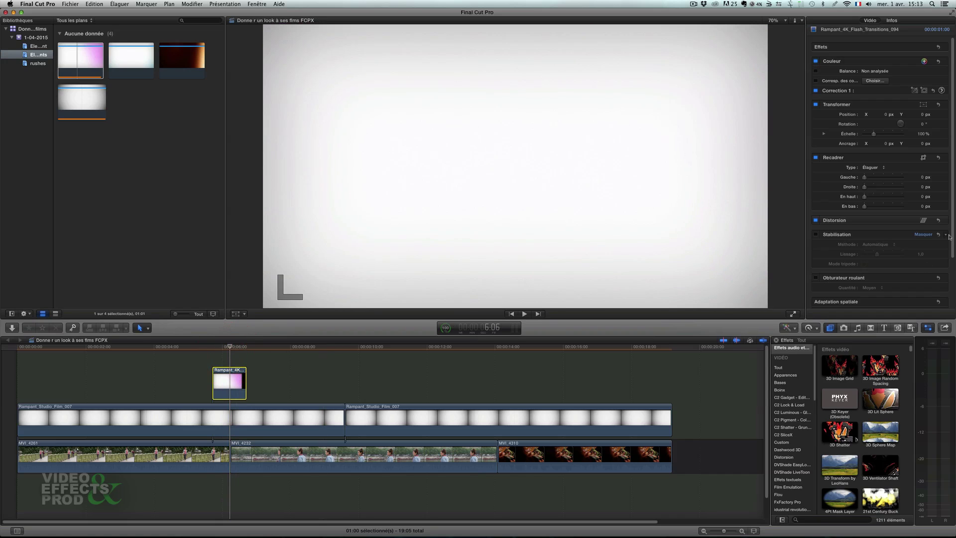
- Set the first flash clip's Mode de fusion to Superposition, and play the transition twice
left_click_drag(952, 244, 953, 300)
left_click(879, 291)
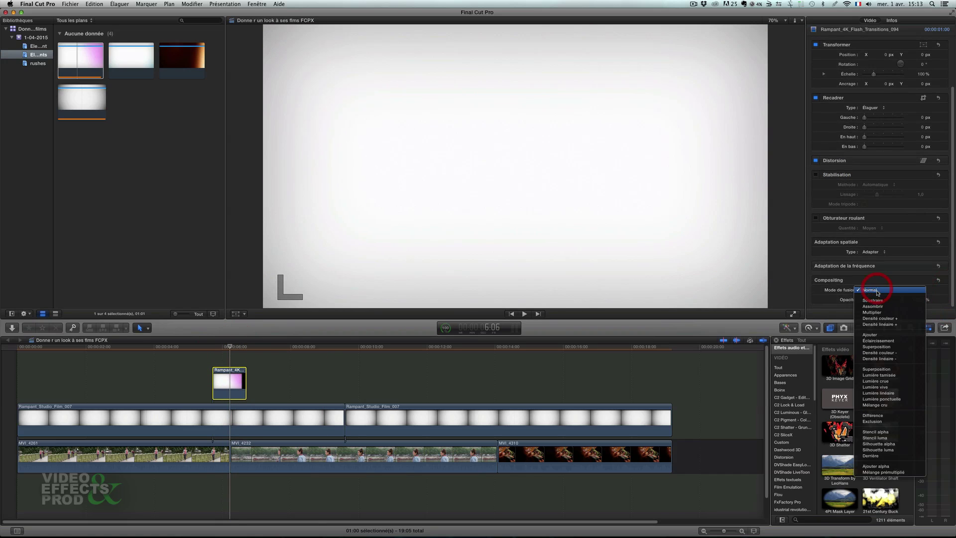
left_click(876, 347)
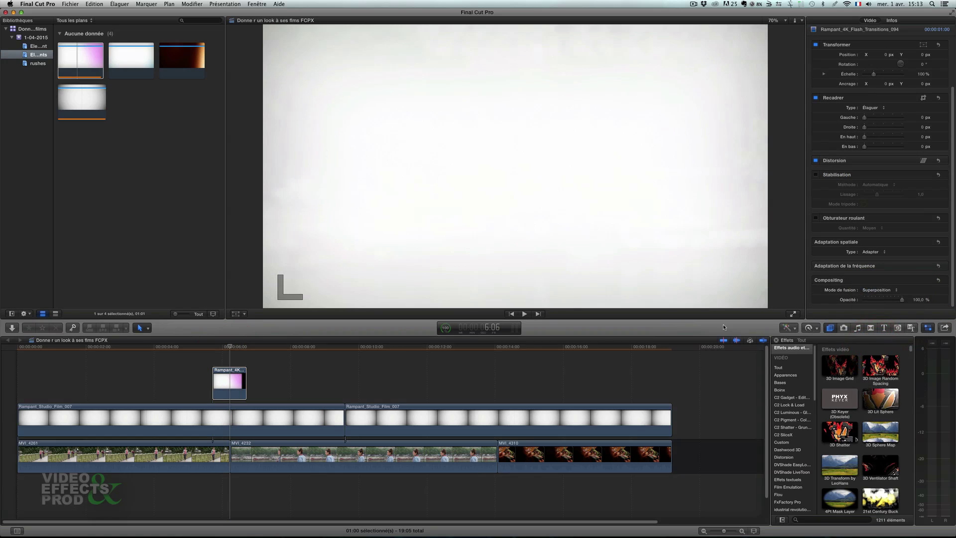
left_click_drag(193, 347, 202, 350)
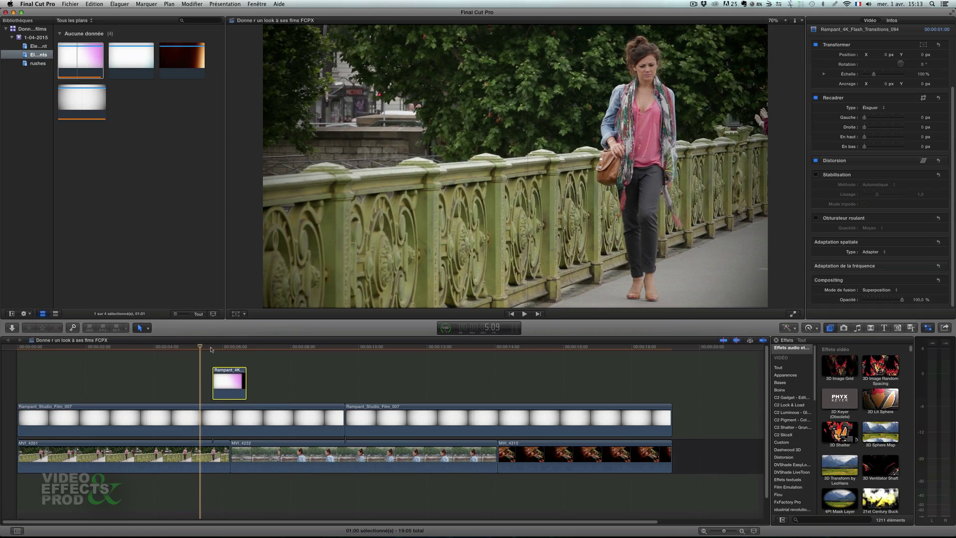
key("space")
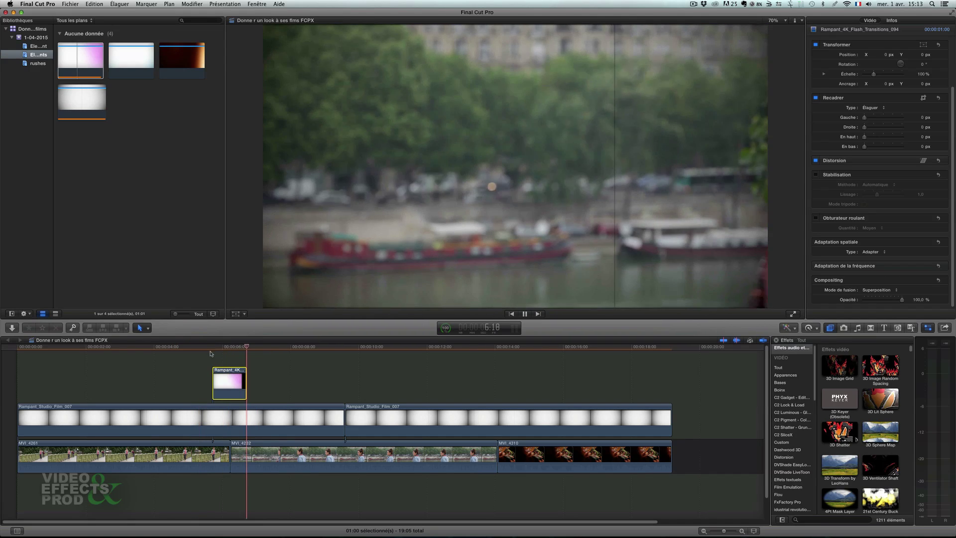
left_click(202, 348)
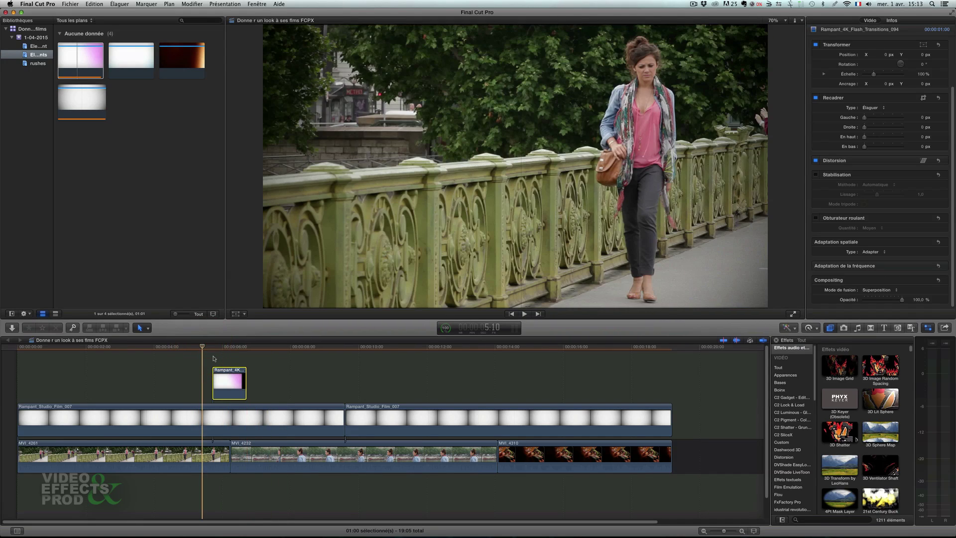
key("space")
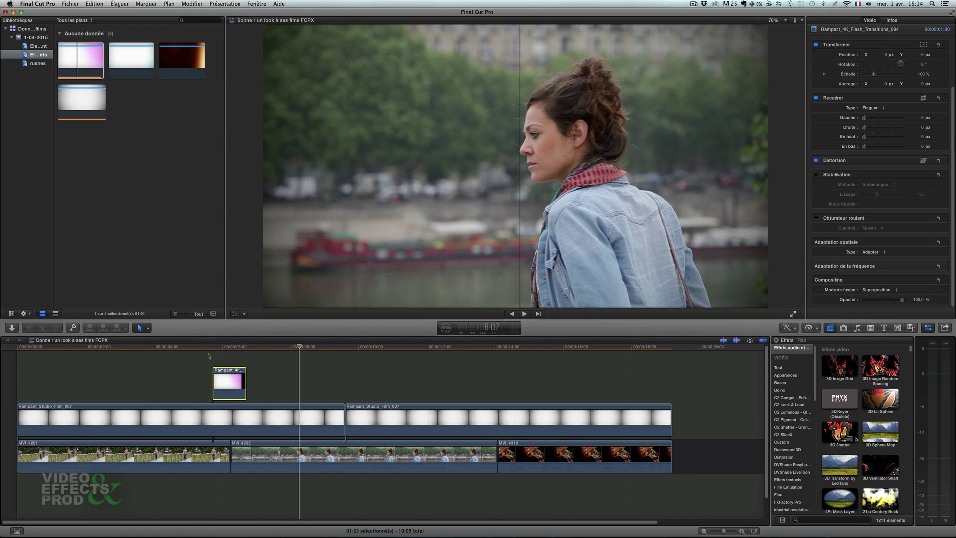
- Connect Rampant_4K_Flash_Transitions_099 above the film overlay at the 14:02 cut between the second and third footage clips
left_click(127, 63)
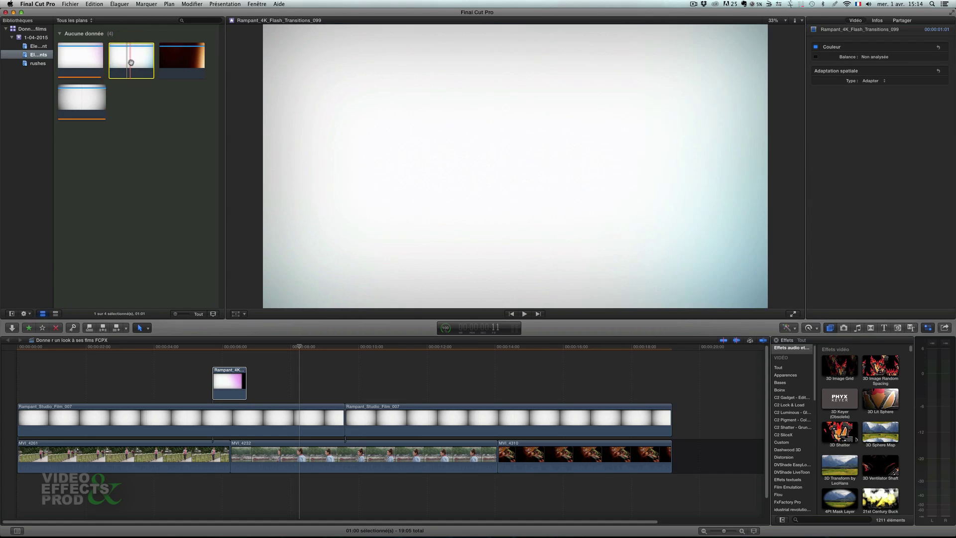
left_click(497, 348)
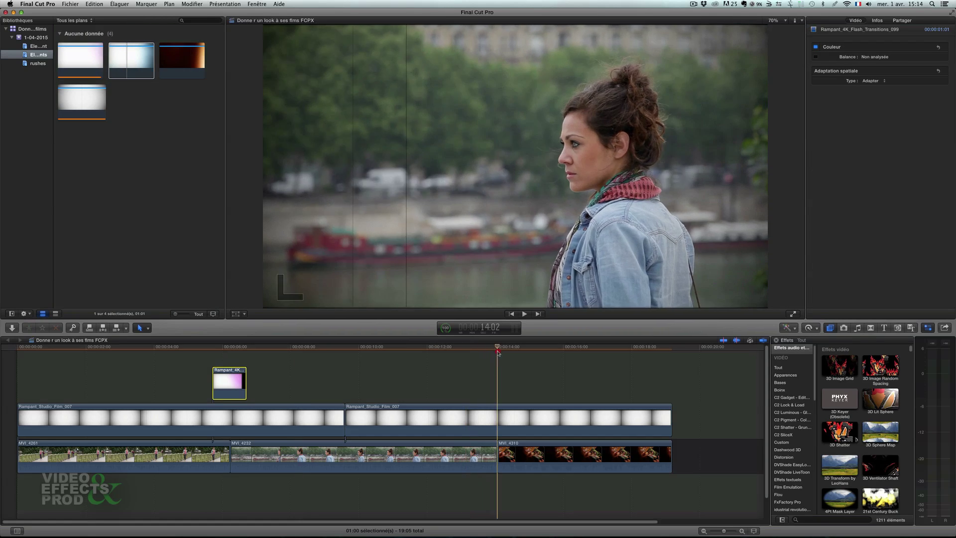
key("q")
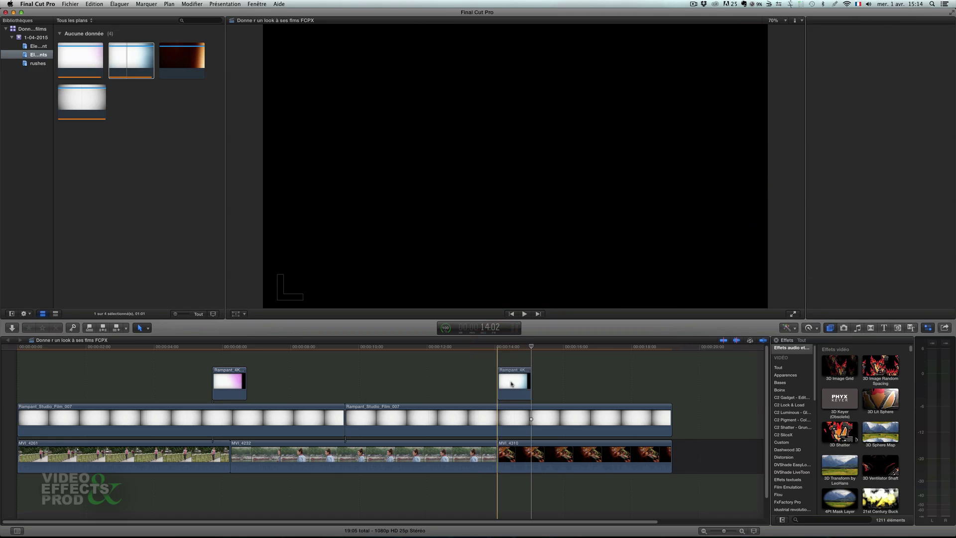
- Nudge the second flash clip earlier so that its bright part falls on the cut between the second and third footage clips
left_click(497, 346)
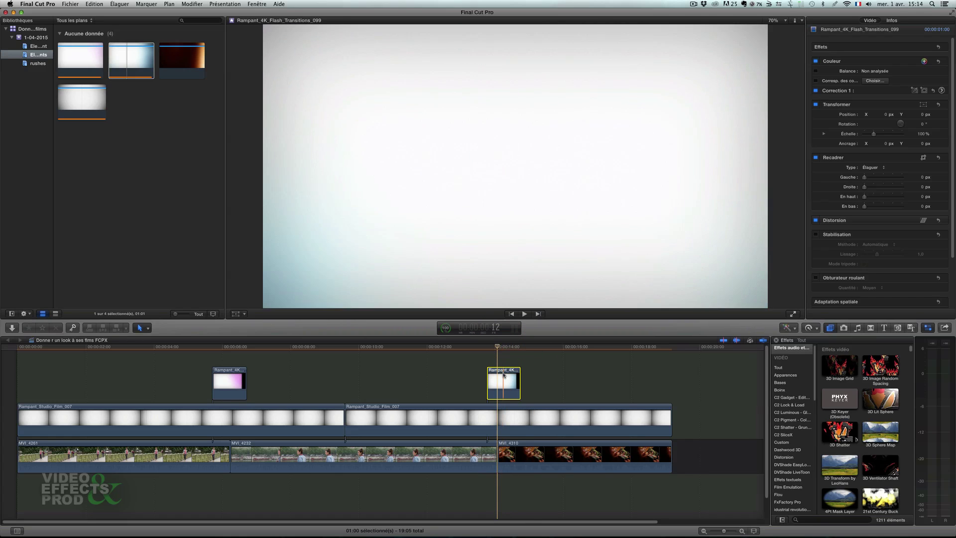
key("comma")
key("comma")
key("comma")
key("period")
key("period")
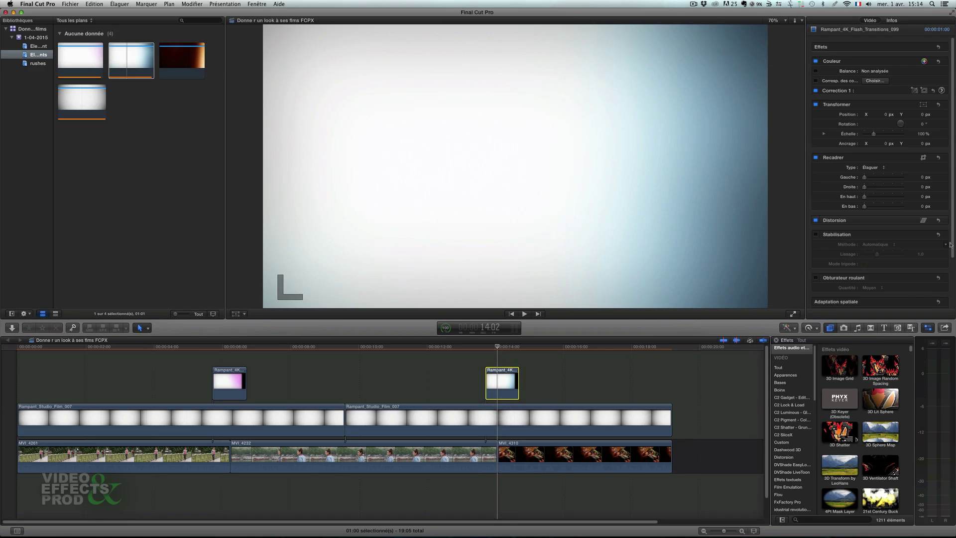
- Set the second flash clip's Mode de fusion to Superposition, and play the timeline across that transition
scroll(906, 298, "down", 3)
left_click(878, 290)
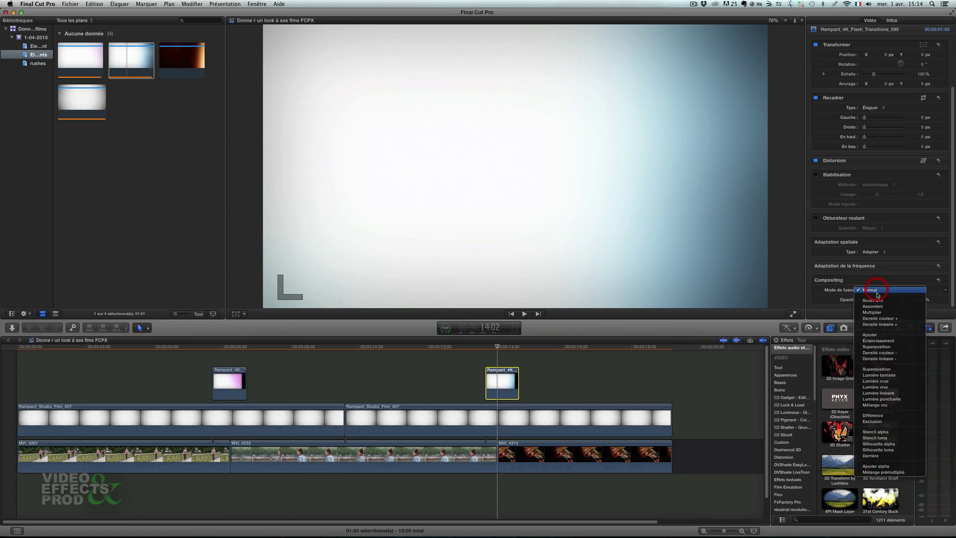
left_click(876, 347)
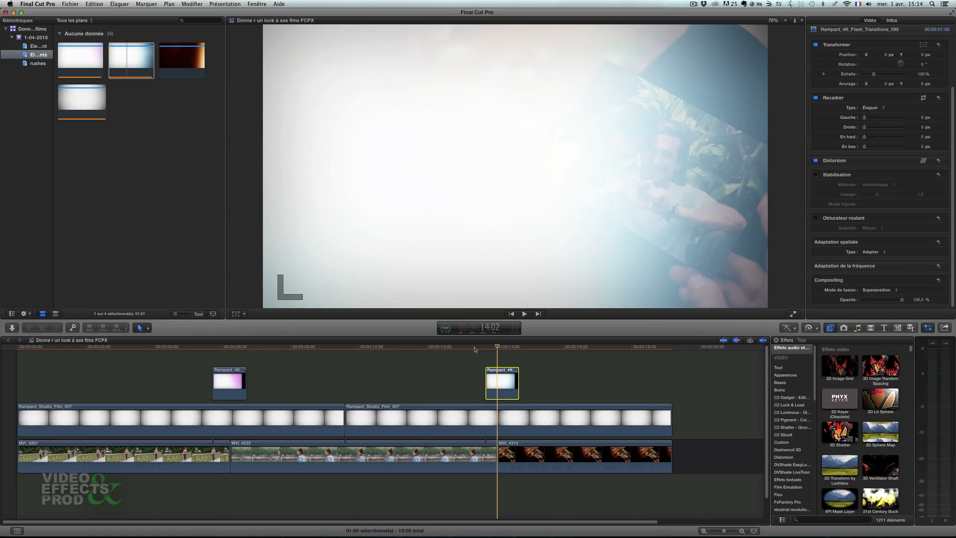
left_click(474, 348)
key("space")
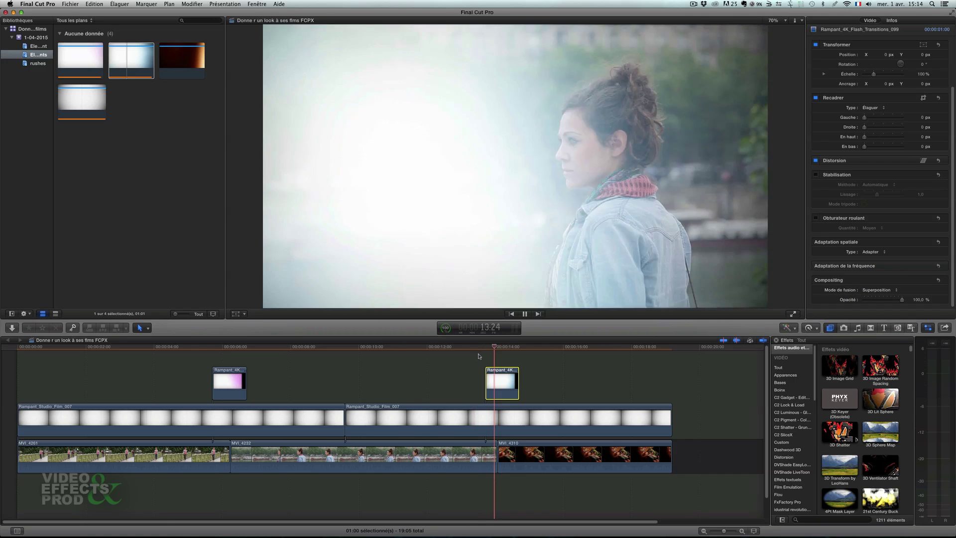
key("space")
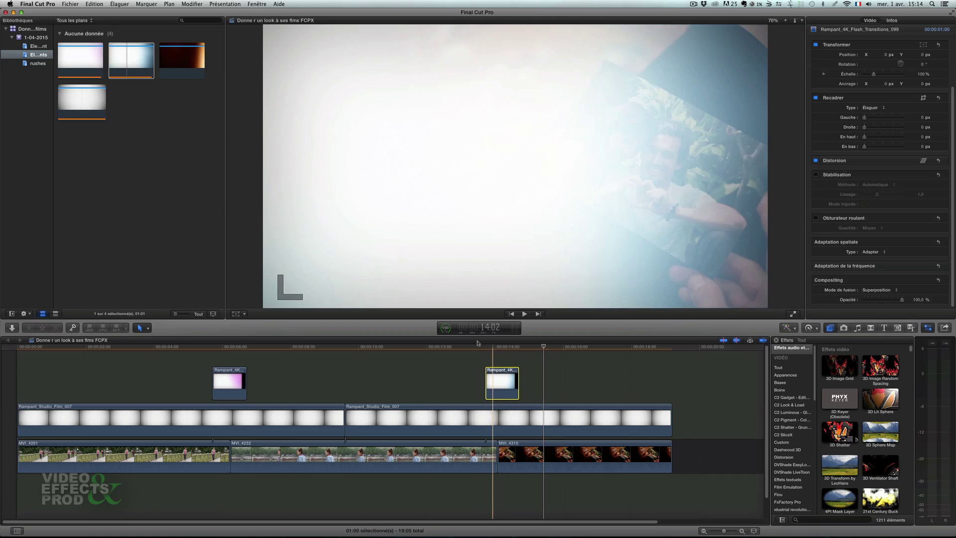
- Look through the larger collection of film elements, and connect Rampant_4K_Impact_Lights_136 from the smaller collection above the start of the timeline
left_click(35, 47)
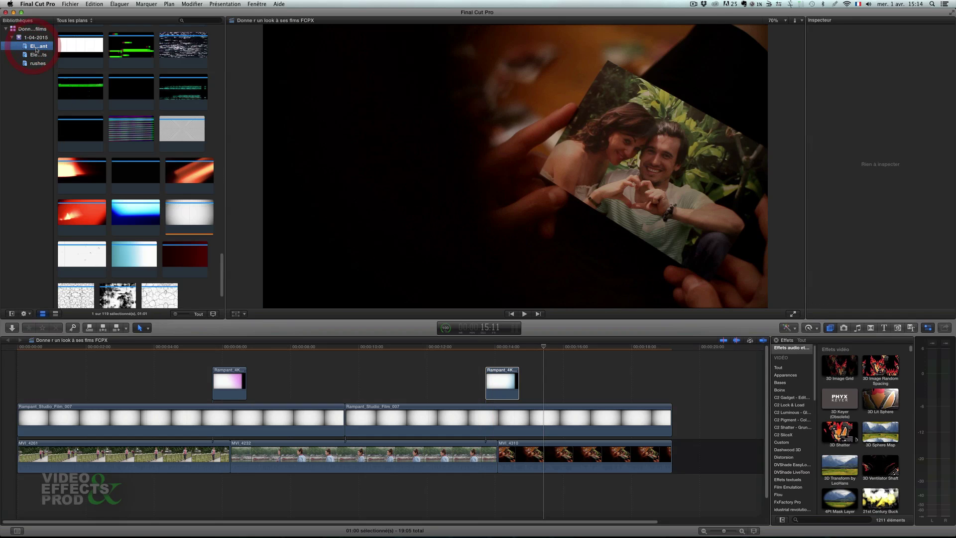
left_click(193, 178)
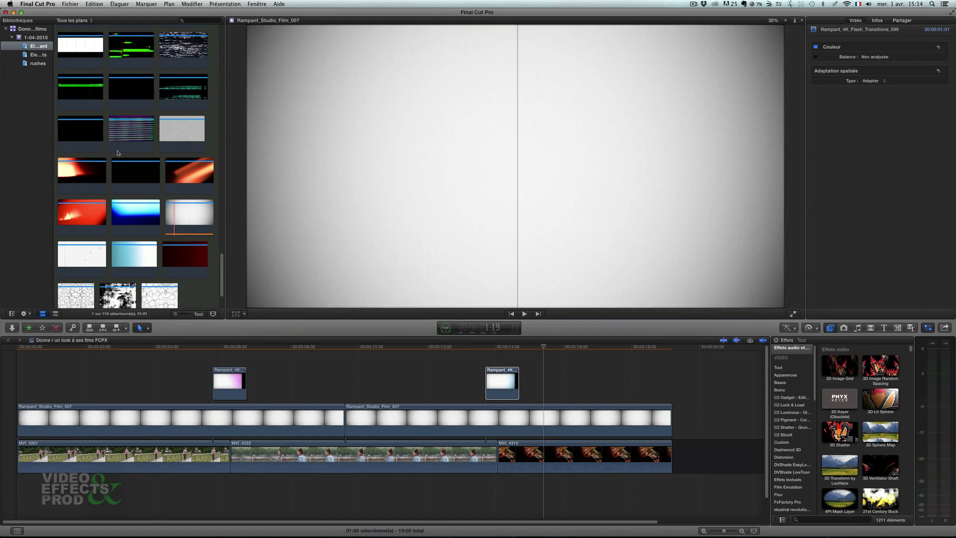
left_click(36, 55)
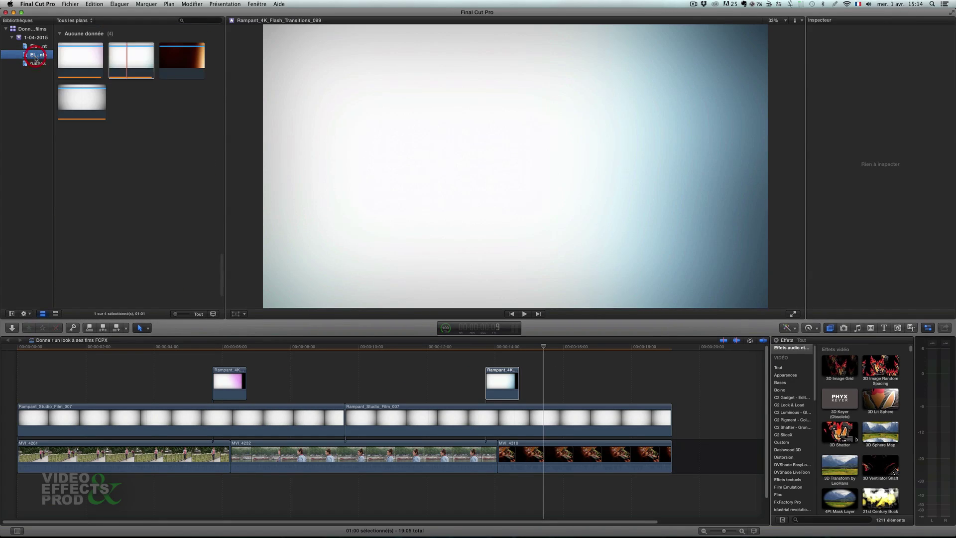
left_click(186, 67)
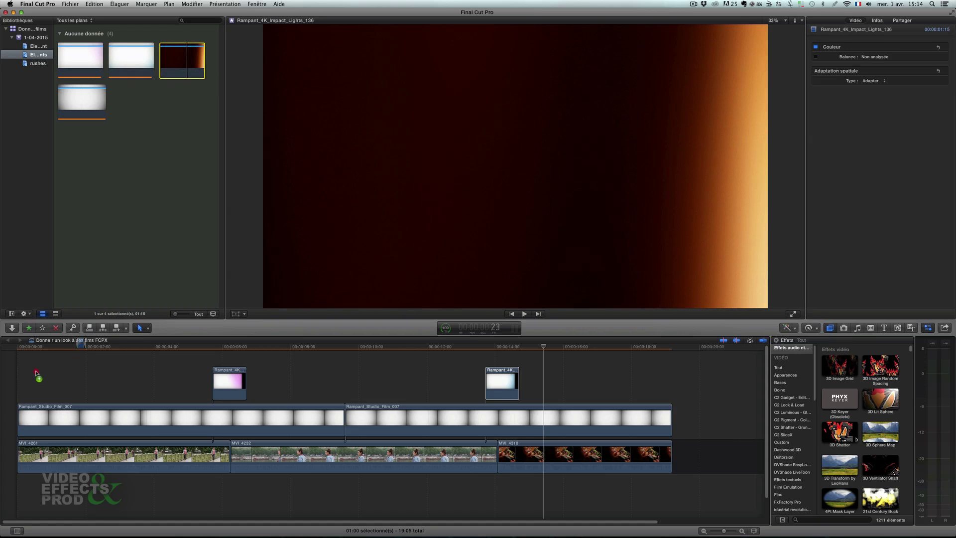
left_click_drag(36, 372, 39, 376)
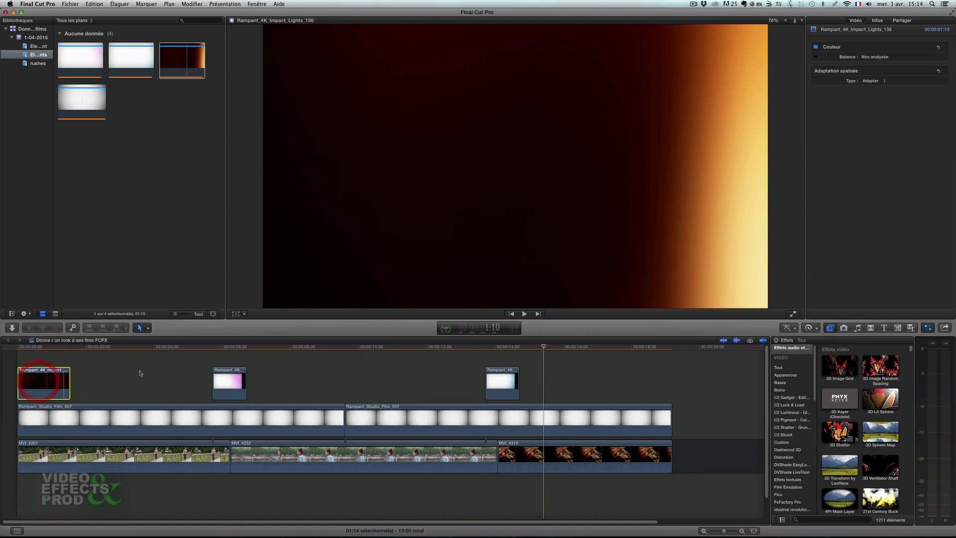
- Paste the Adaptation spatiale and Compositing attributes from the first flash clip onto the Impact Lights clip, and play the timeline from the start
left_click(230, 379)
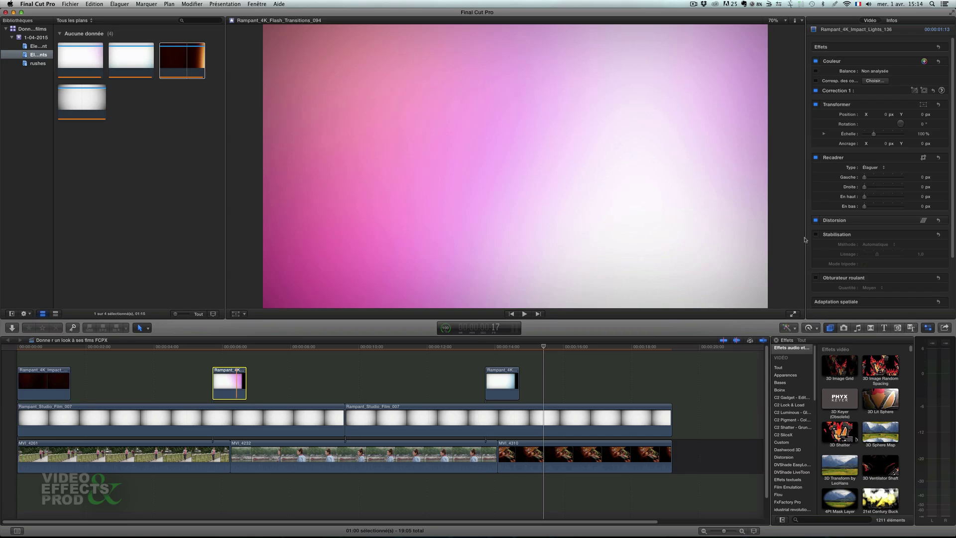
scroll(952, 275, "down", 3)
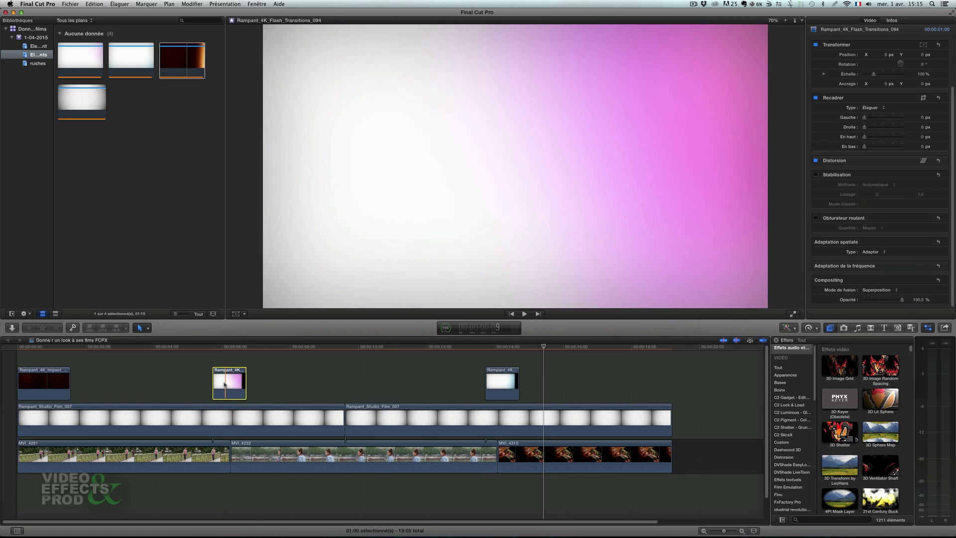
left_click(48, 387)
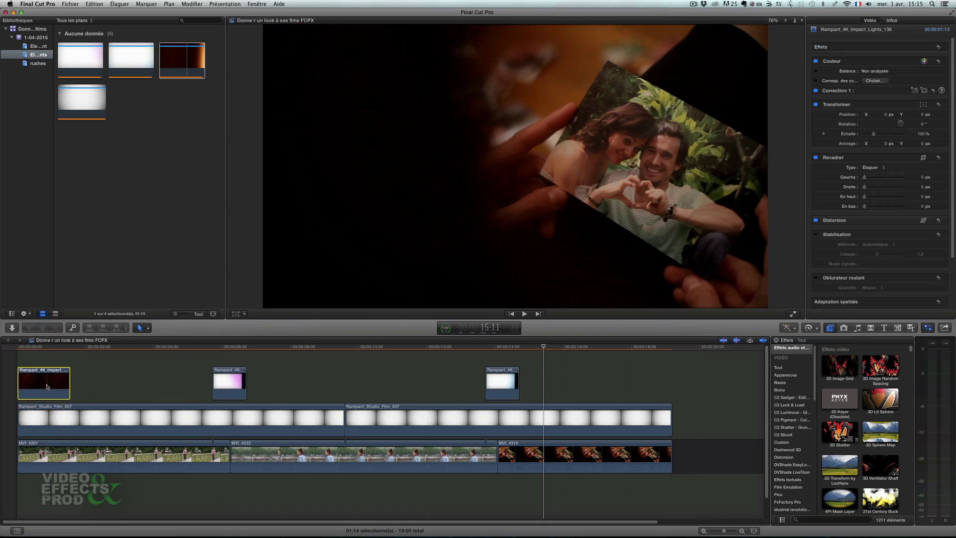
key("super+shift+v")
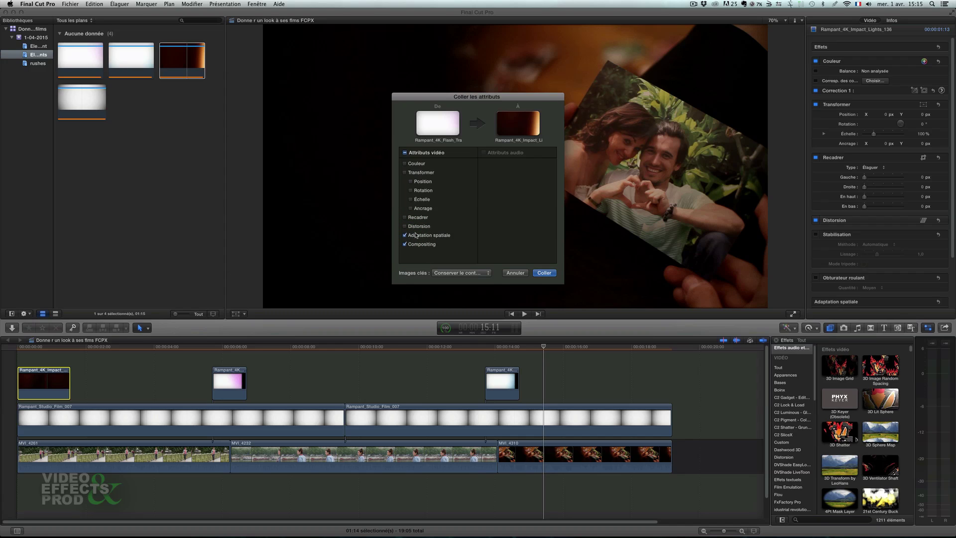
left_click(544, 273)
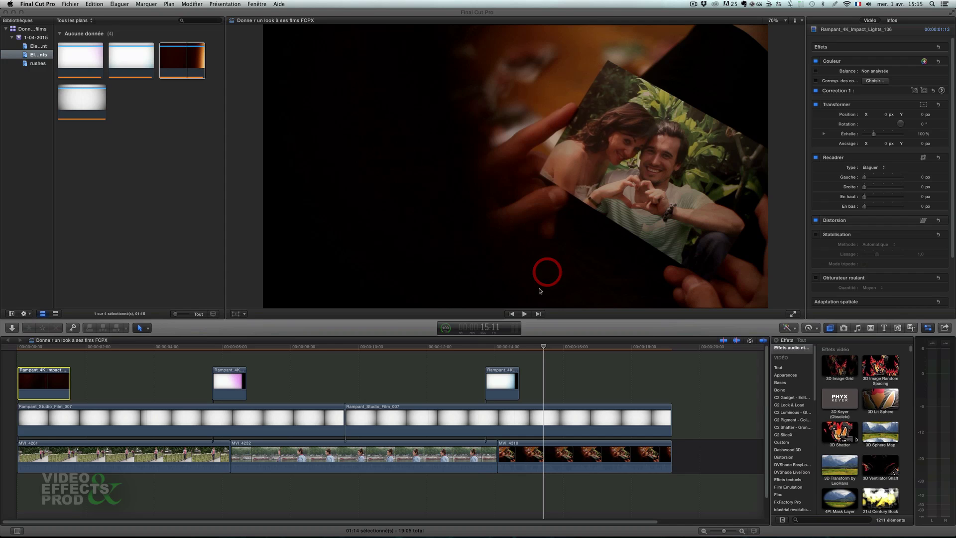
left_click(20, 348)
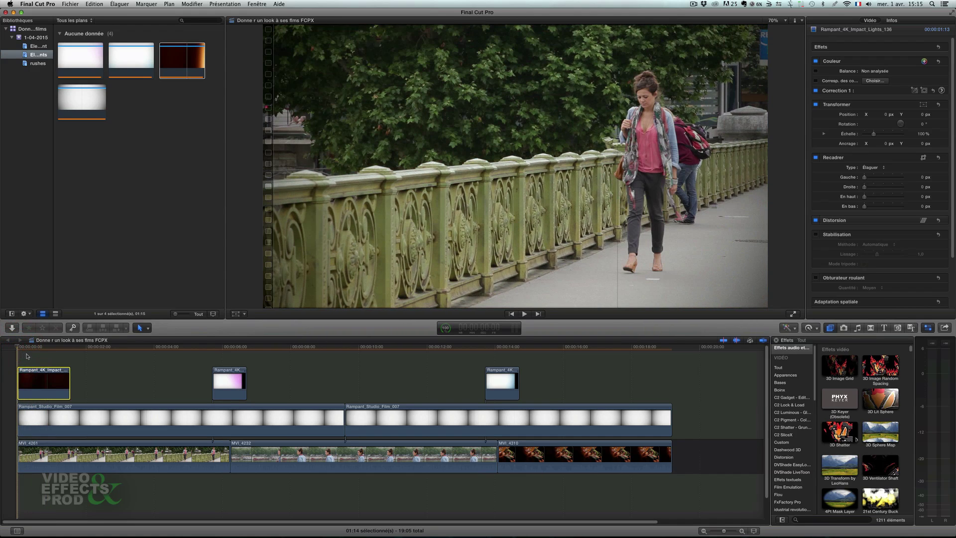
key("space")
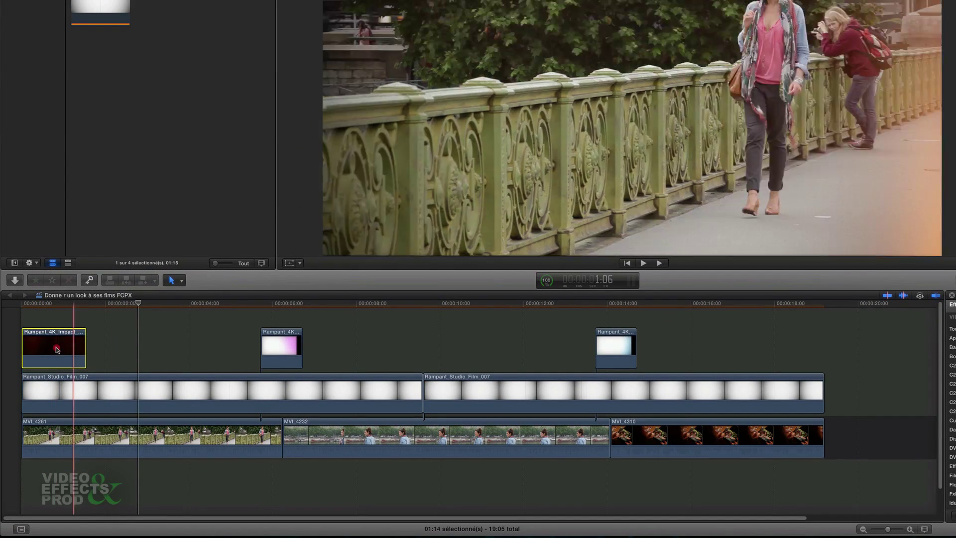
- Add three copies of the Impact Lights clip end to end up to the first footage cut, and play the timeline from the start
left_click_drag(86, 342, 239, 319)
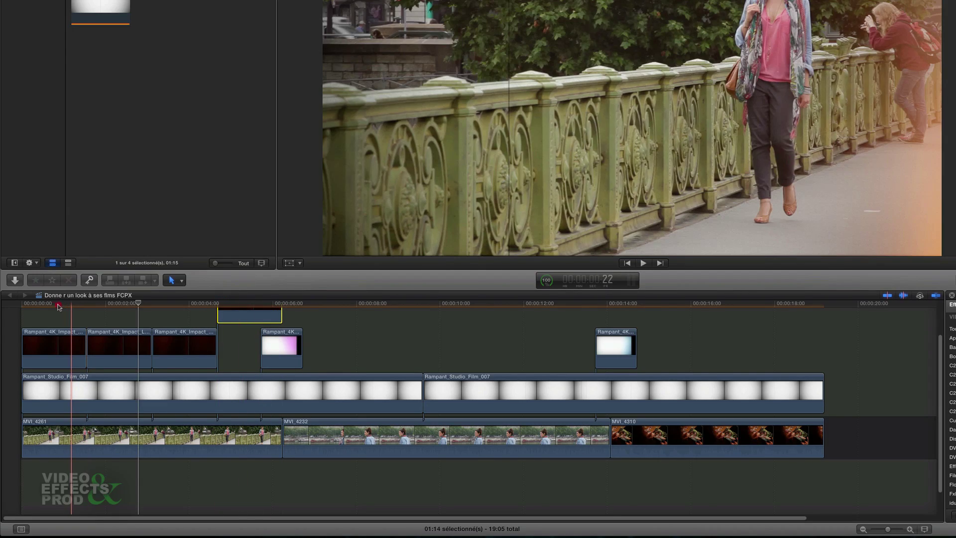
left_click(23, 304)
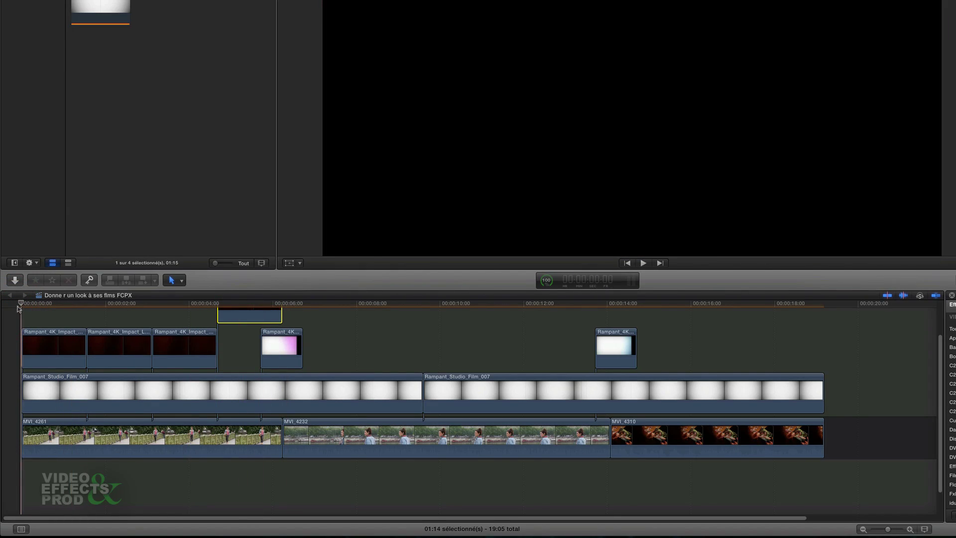
key("space")
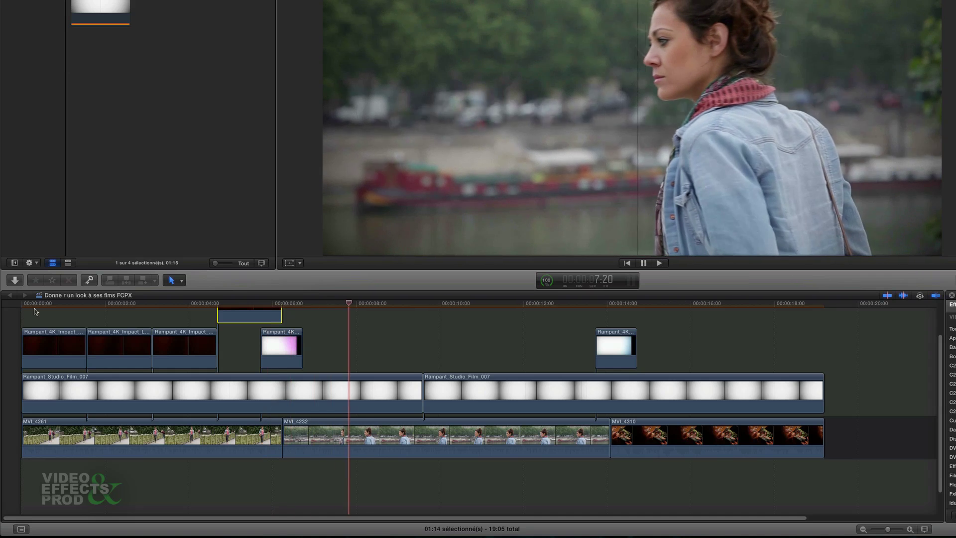
key("space")
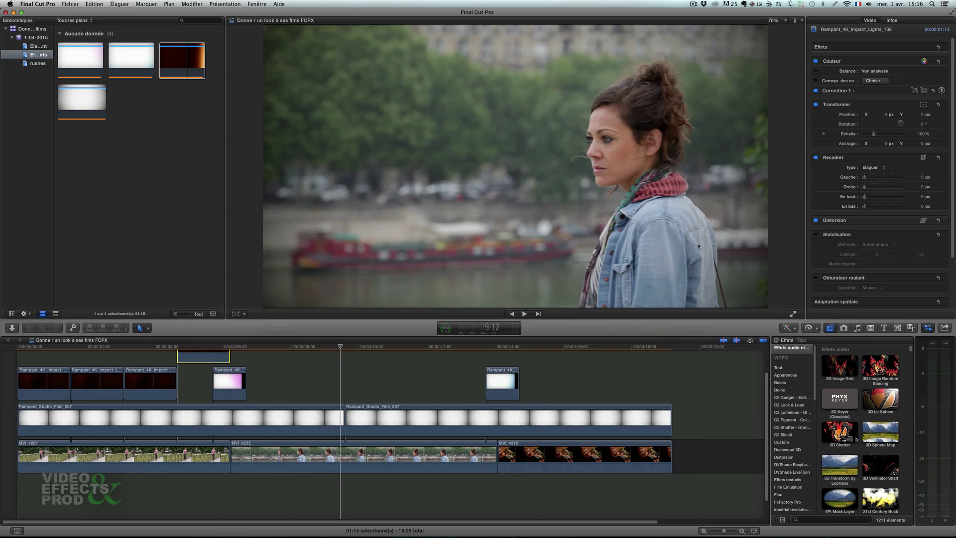
- Look over the selected light clip's video settings, and open the larger collection of film elements
scroll(936, 199, "down", 3)
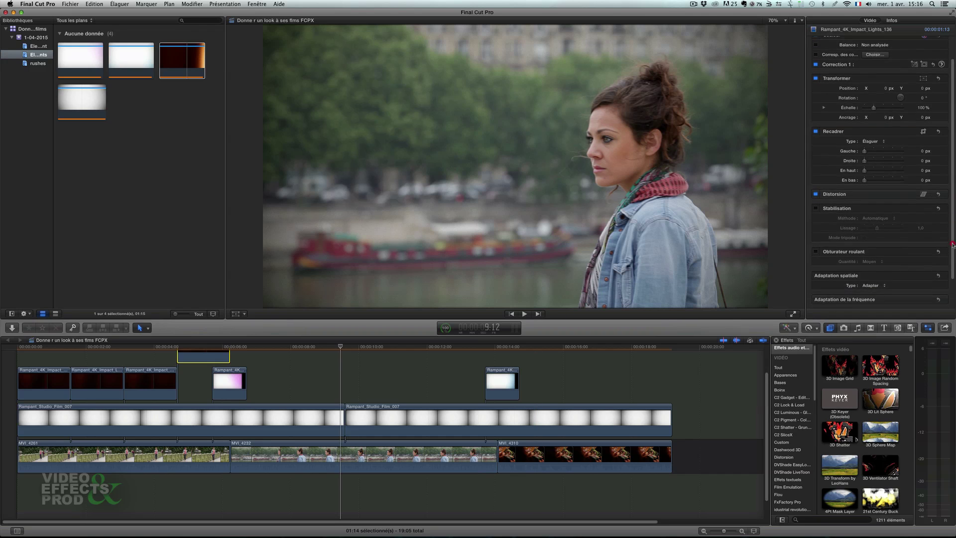
scroll(936, 199, "up", 3)
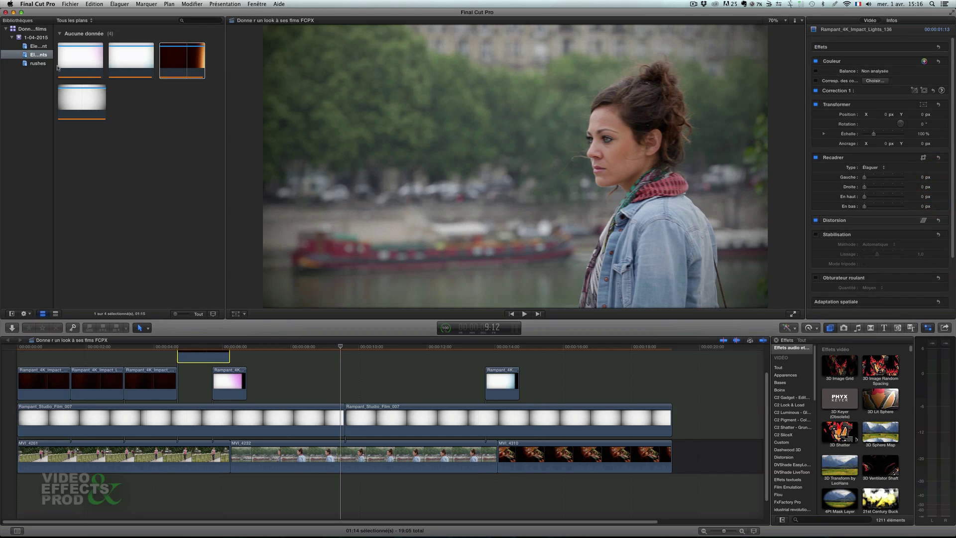
left_click(34, 47)
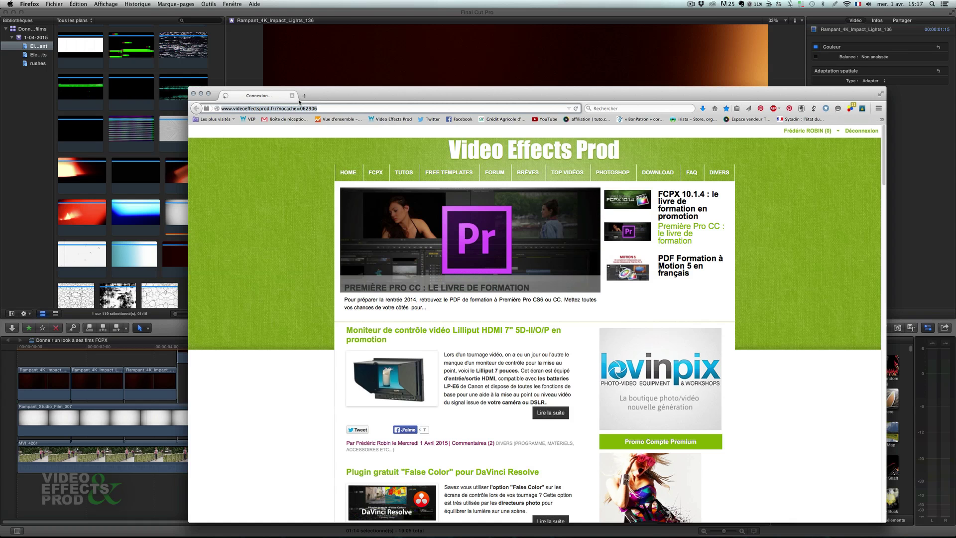
- Switch to Firefox, and open the DaVinci Resolve 11 training course from the Video Effects Prod site index to view its lesson list
left_click_drag(427, 95, 361, 56)
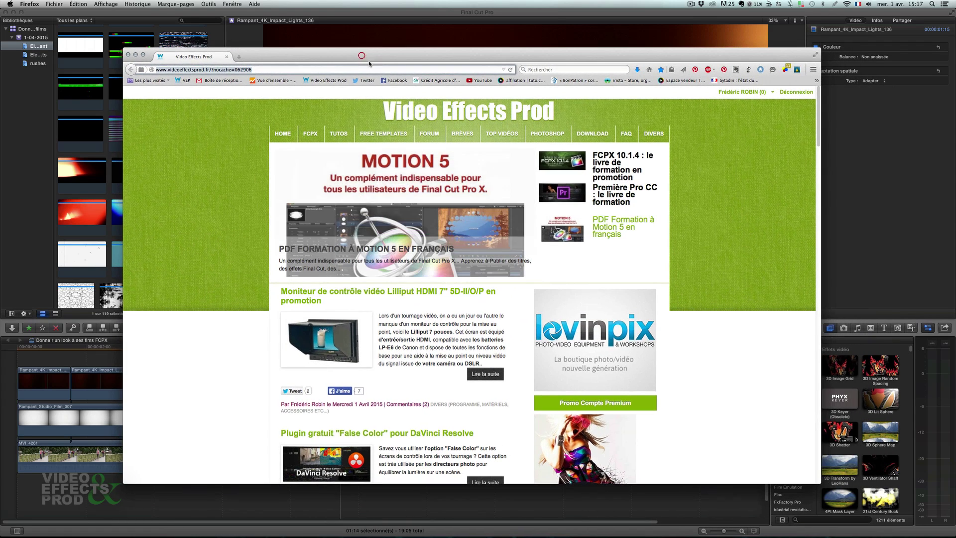
left_click_drag(817, 116, 811, 170)
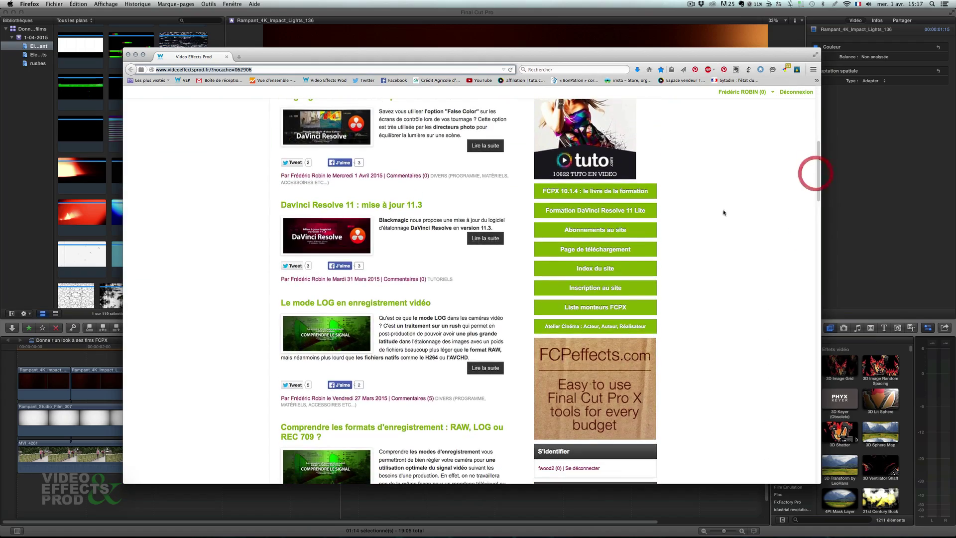
left_click(597, 272)
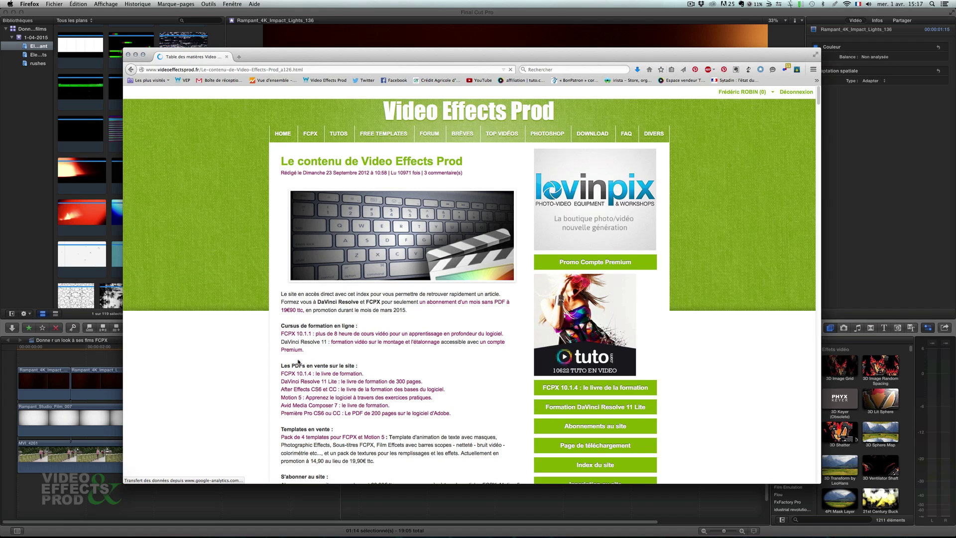
left_click(371, 344)
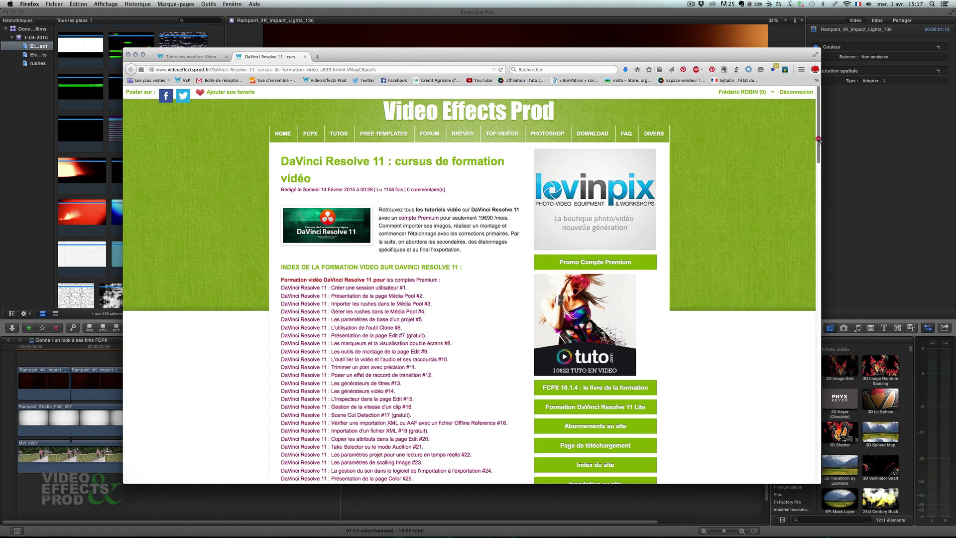
mouse_move(815, 137)
left_mouse_down()
mouse_move(817, 306)
mouse_move(817, 144)
left_mouse_up()
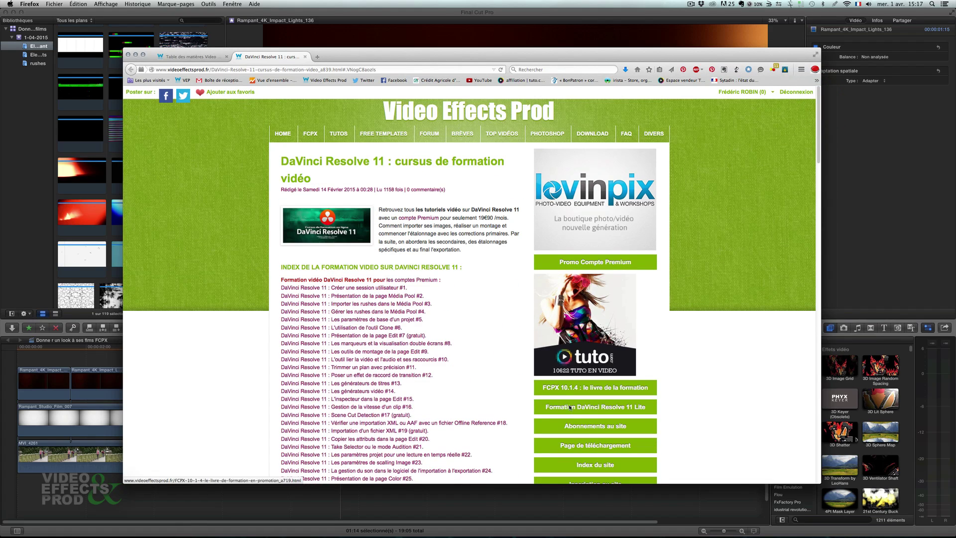
- Open the site's Abonnements page, and look through the Premium subscription offers
left_click(589, 429)
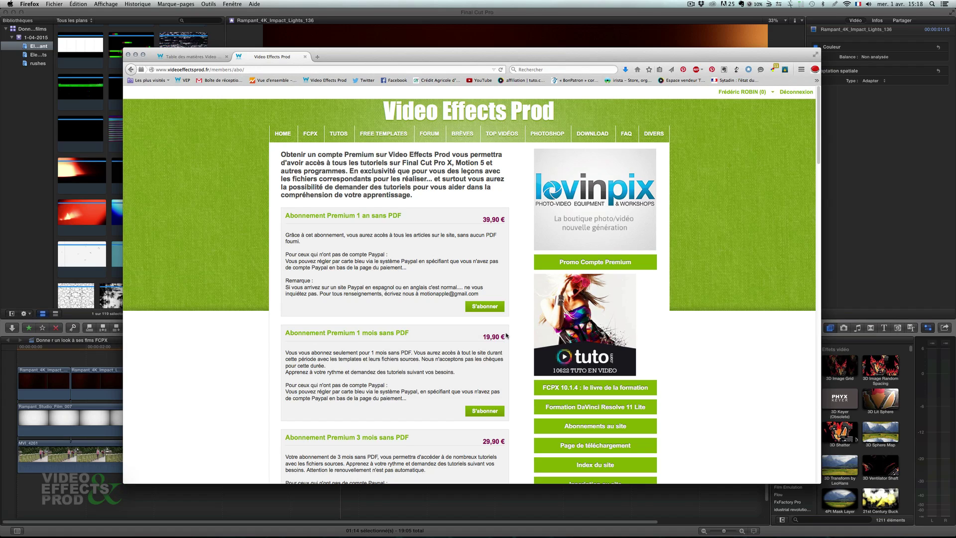
scroll(810, 159, "down", 10)
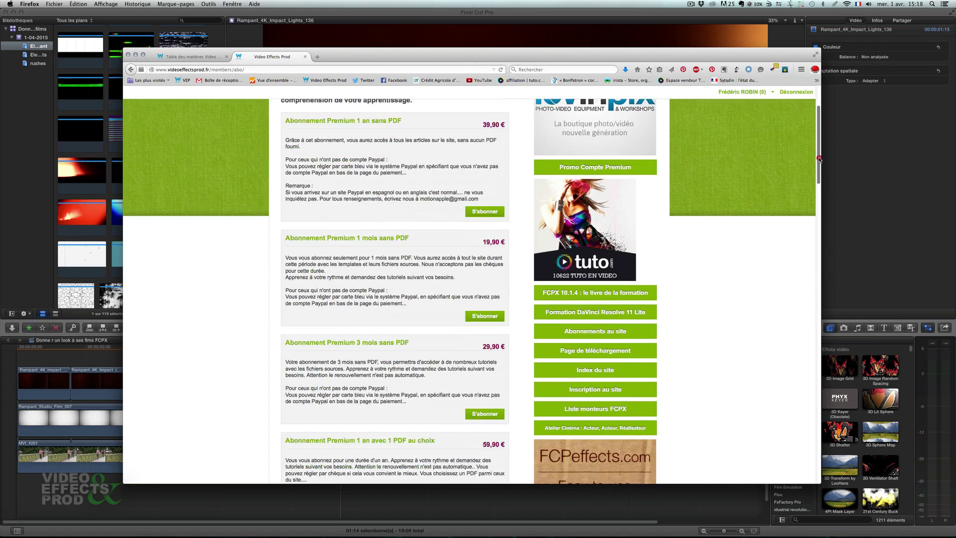
scroll(822, 202, "up", 10)
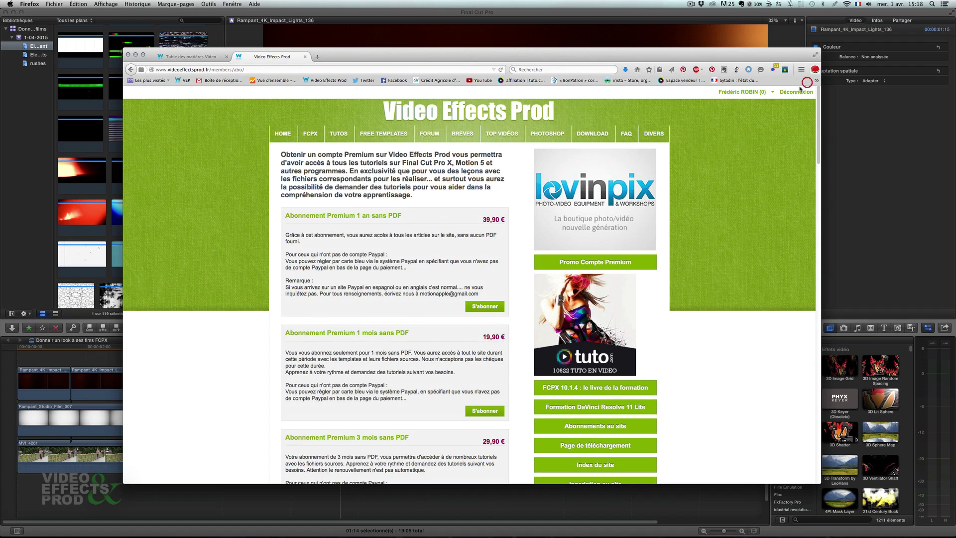